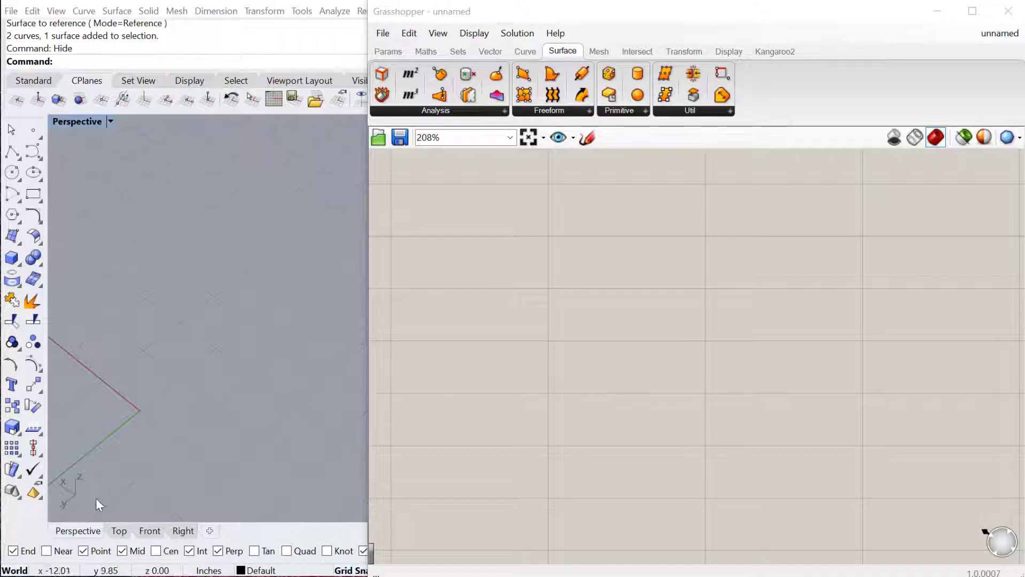
# - Draw the first wavy four-point curve through the origin in the Front viewport
pyautogui.click(144, 533)
pyautogui.moveTo(195, 366); pyautogui.dragTo(197, 412, button='right')
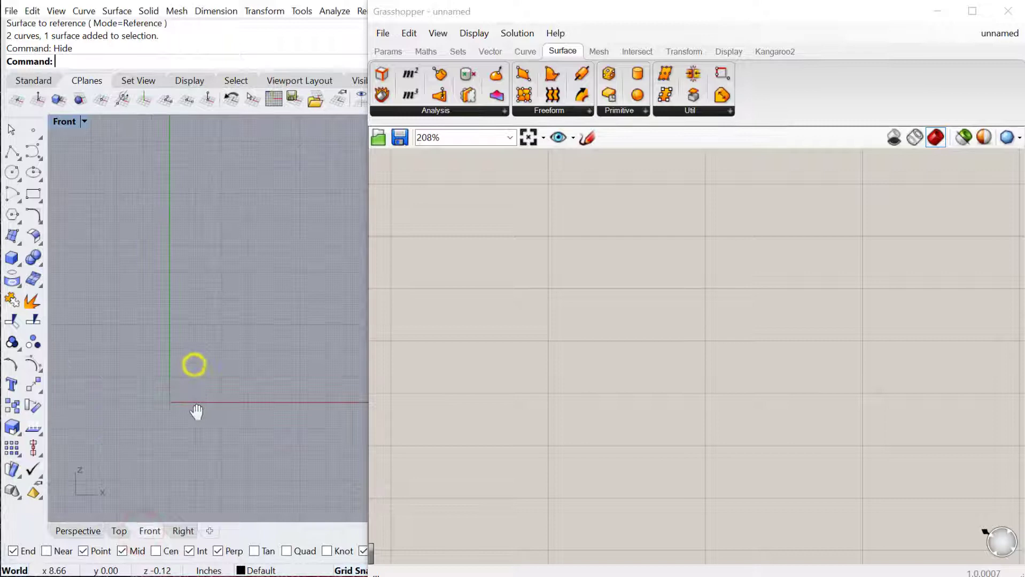
pyautogui.press('Return')
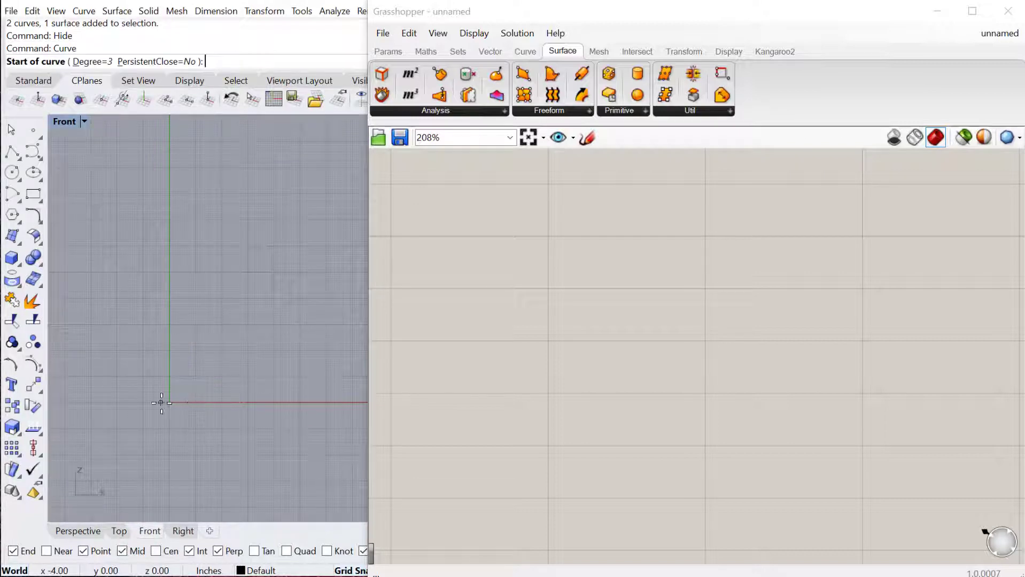
pyautogui.click(111, 399)
pyautogui.click(145, 333)
pyautogui.click(211, 459)
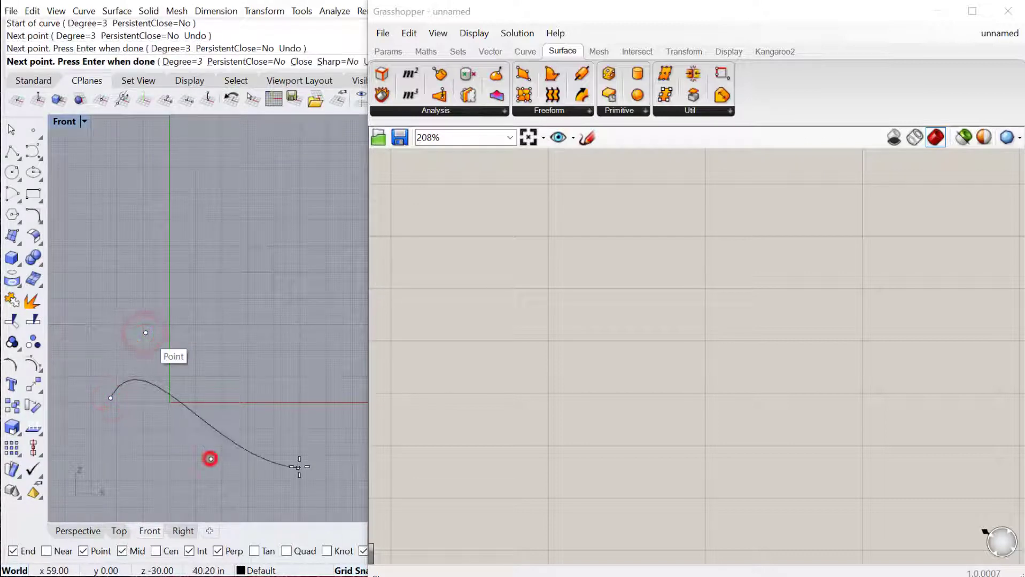
pyautogui.click(285, 431)
# - Draw a second three-point wavy curve below the first
pyautogui.press('Return')
pyautogui.press('Return')
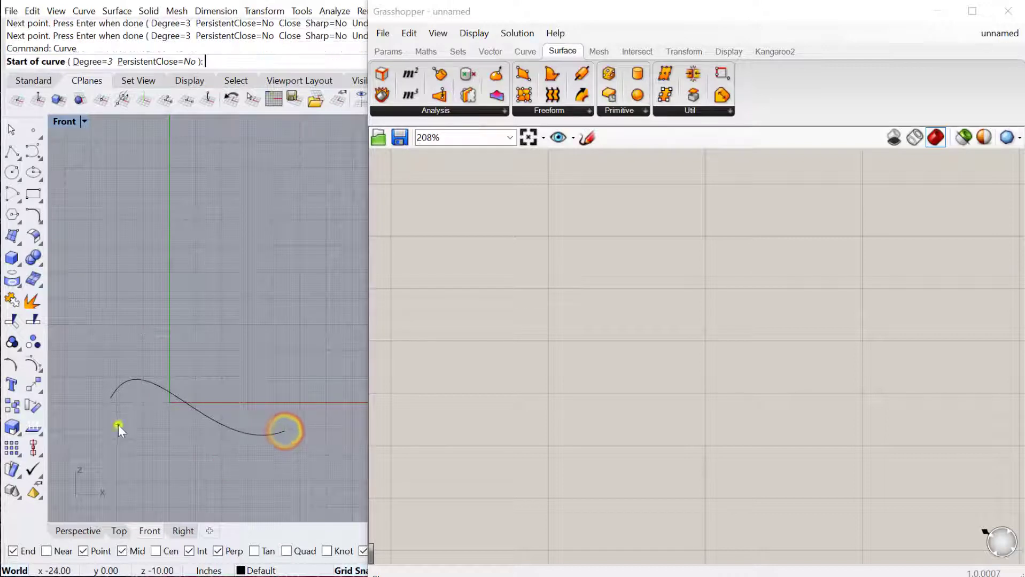
pyautogui.click(137, 433)
pyautogui.click(202, 287)
pyautogui.click(259, 414)
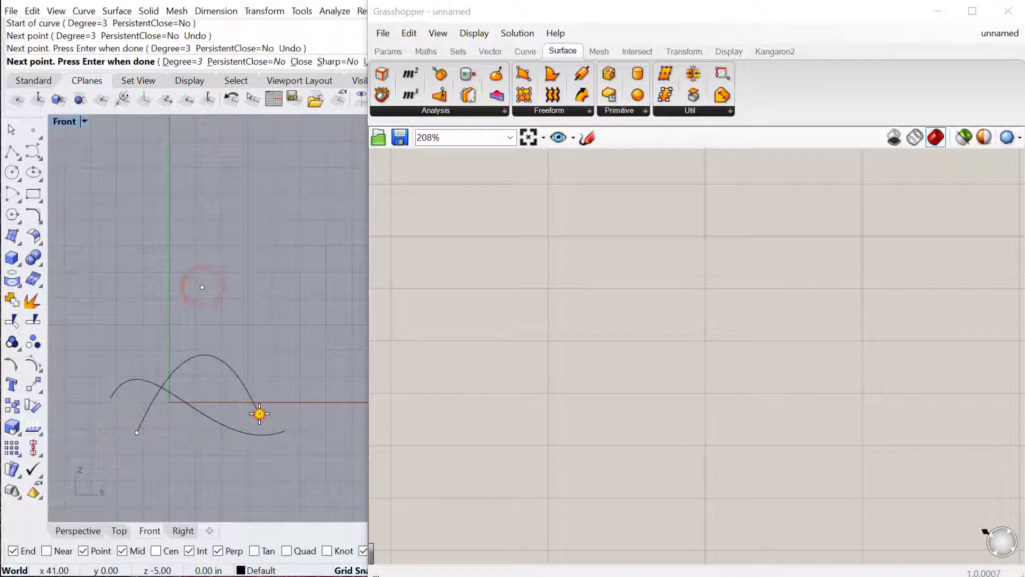
pyautogui.rightClick(259, 414)
# - In Perspective, move one curve away from the other, then select both and start a Loft
pyautogui.click(79, 531)
pyautogui.moveTo(155, 354); pyautogui.dragTo(147, 376, button='right')
pyautogui.click(138, 391)
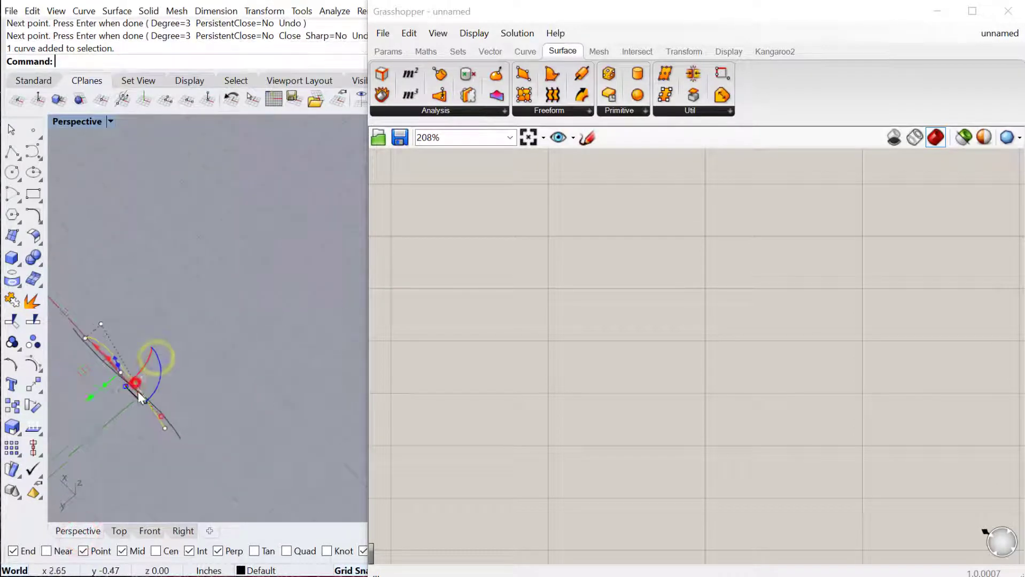
pyautogui.moveTo(80, 359); pyautogui.dragTo(197, 318)
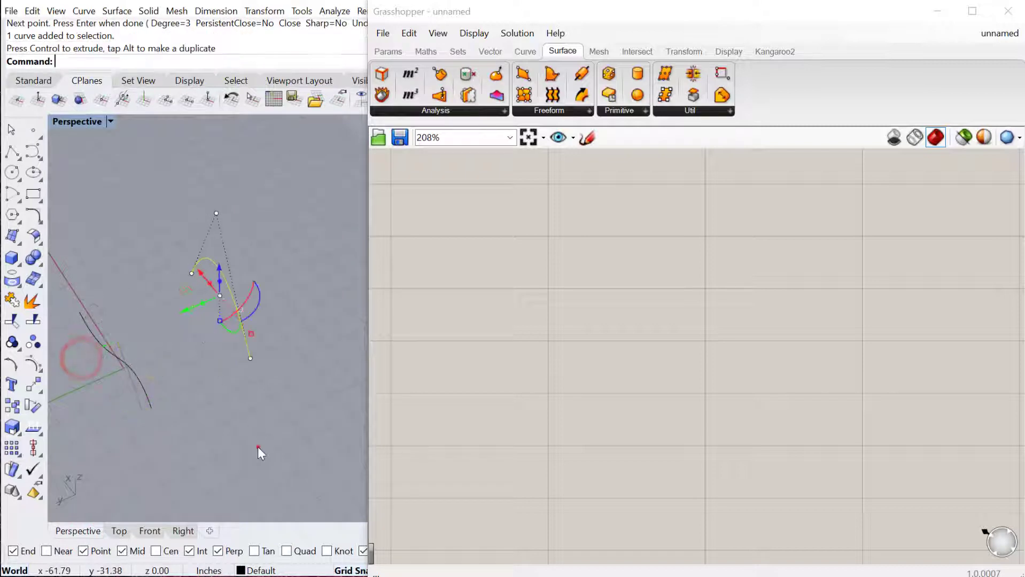
pyautogui.moveTo(259, 450); pyautogui.dragTo(113, 261)
pyautogui.write('Loft')
pyautogui.press('Return')
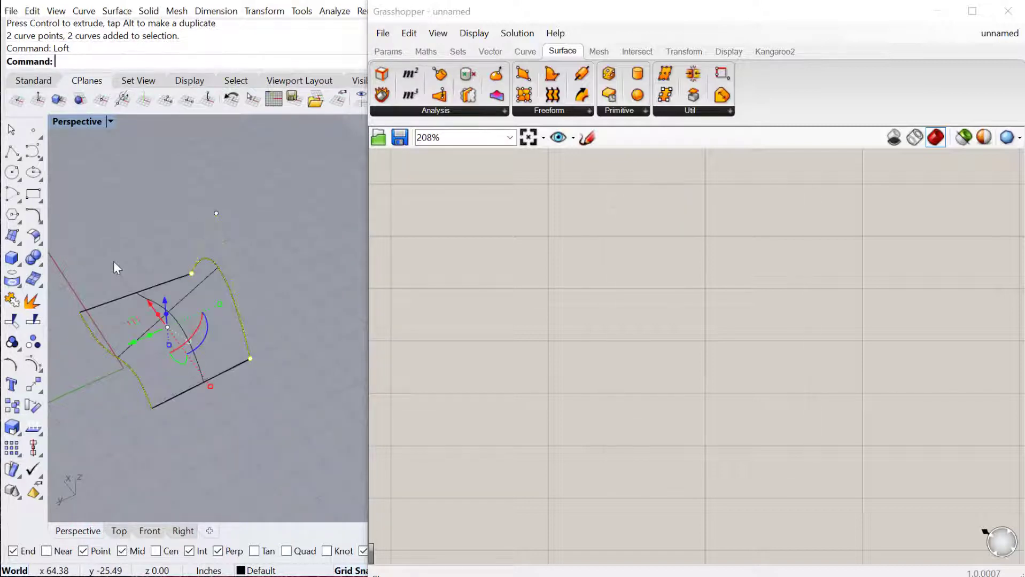
# - Finish the loft and add a Surface parameter referencing the lofted surface
pyautogui.press('Return')
pyautogui.doubleClick(463, 275)
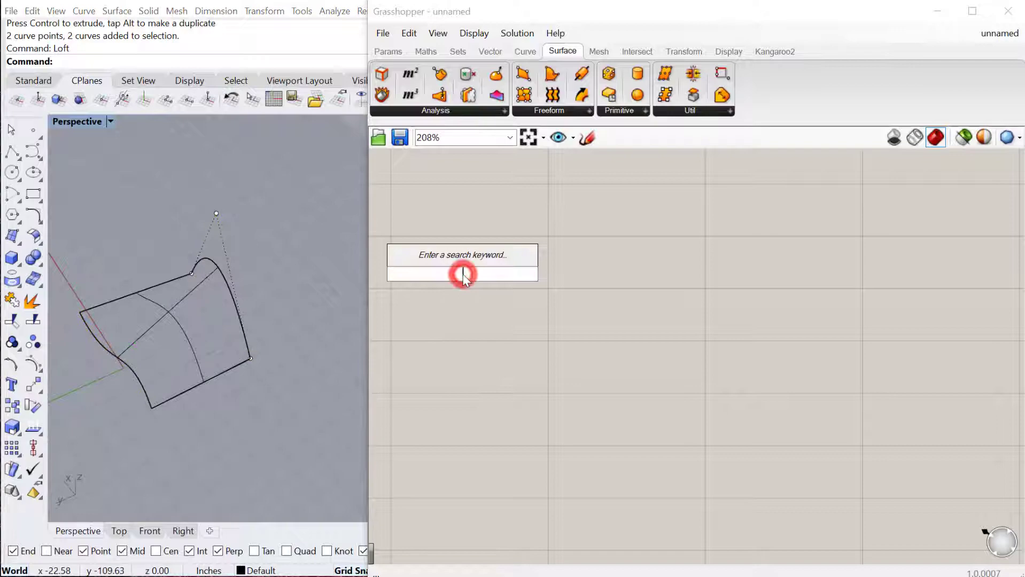
pyautogui.write('surfec')
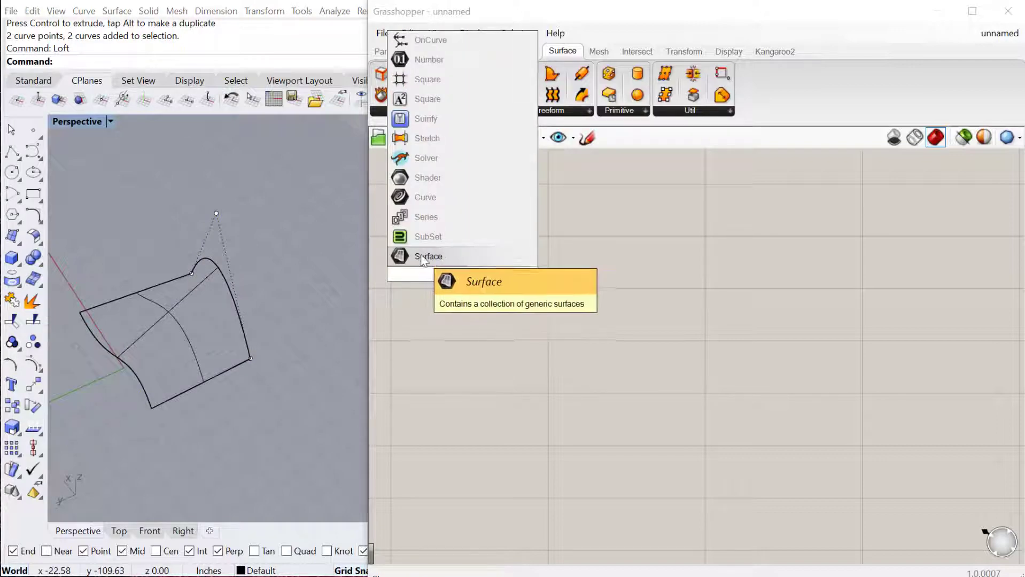
pyautogui.click(422, 256)
pyautogui.rightClick(471, 274)
pyautogui.click(546, 464)
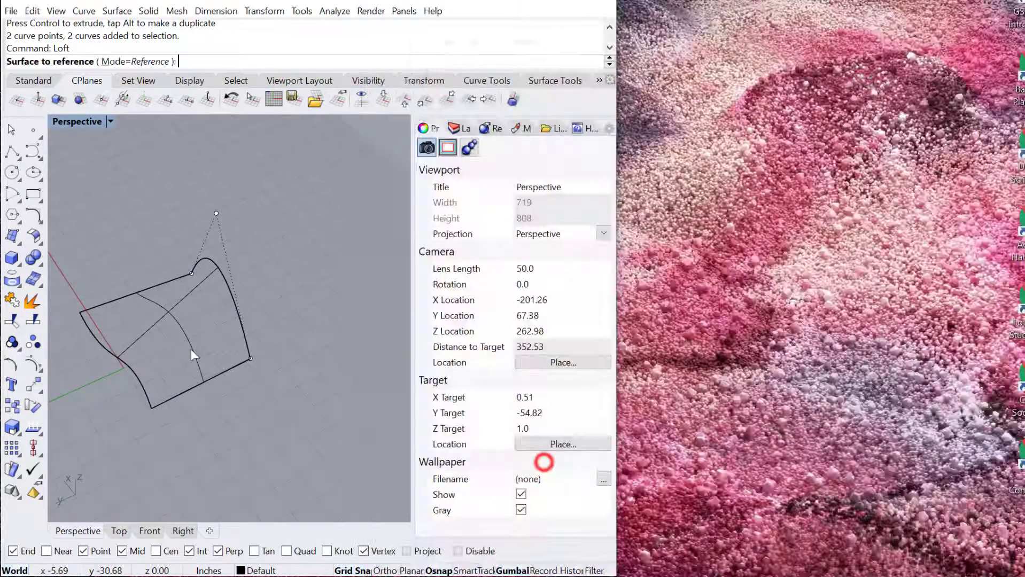
pyautogui.click(192, 347)
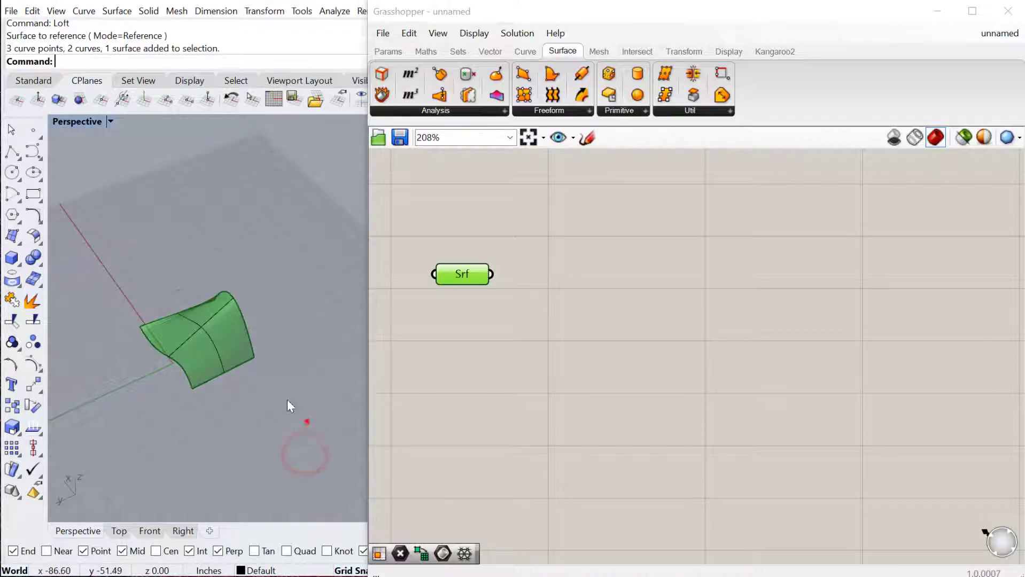
# - Hide the original curves and lofted surface in Rhino with Ctrl+H
pyautogui.moveTo(304, 419); pyautogui.dragTo(156, 238)
pyautogui.hotkey('ctrl', 'h')
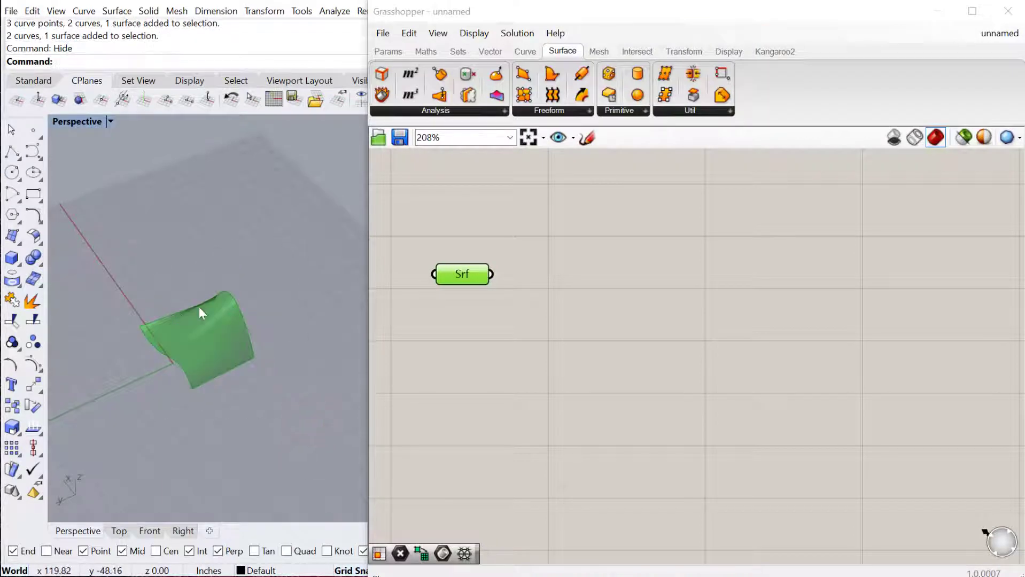
pyautogui.scroll(5, 201, 309)
pyautogui.click(492, 271)
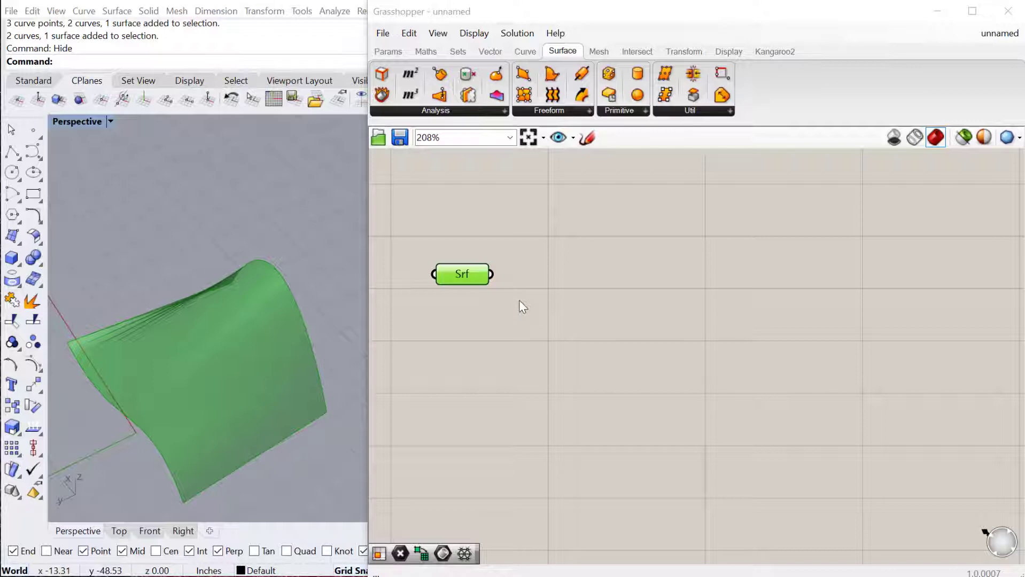
pyautogui.doubleClick(550, 302)
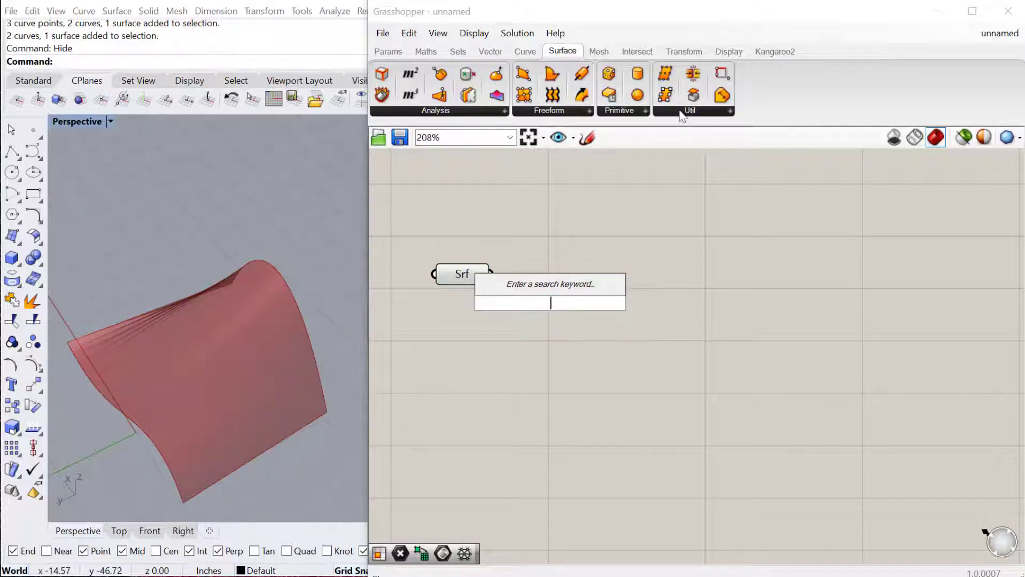
# - Add a Divide Surface component fed by the referenced surface
pyautogui.click(682, 112)
pyautogui.click(698, 138)
pyautogui.click(562, 324)
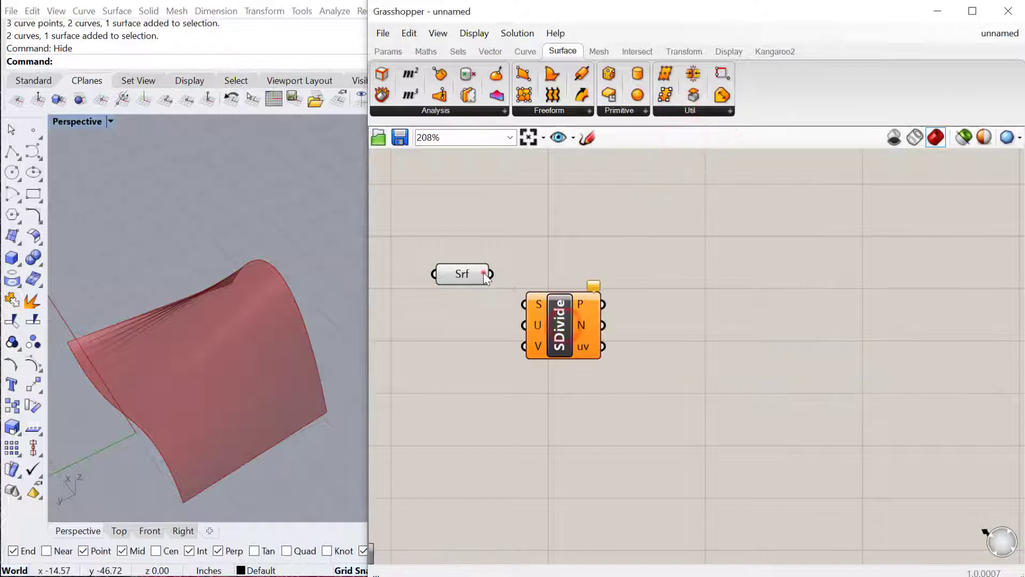
pyautogui.moveTo(485, 275); pyautogui.dragTo(524, 304)
pyautogui.moveTo(549, 325); pyautogui.dragTo(604, 330)
pyautogui.click(445, 354)
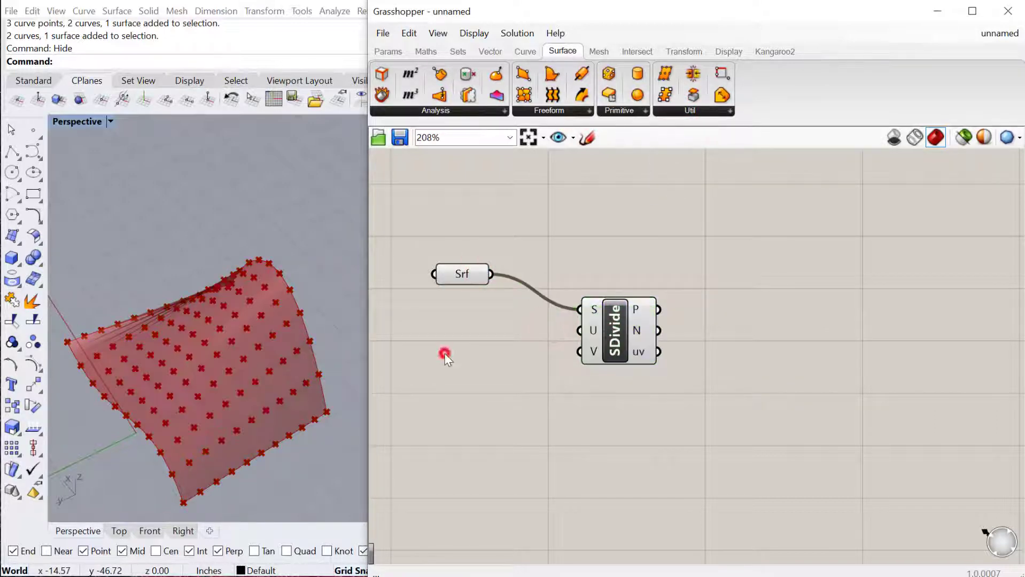
# - Add U Count and V Count integer sliders wired to U and V, set to 14 and 17
pyautogui.doubleClick(445, 353)
pyautogui.write('2')
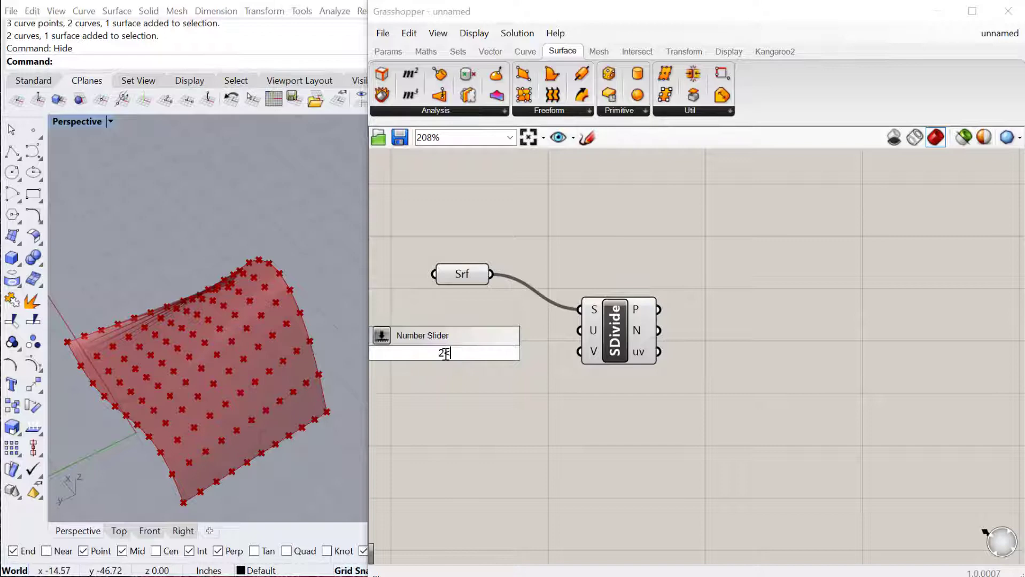
pyautogui.write('<40')
pyautogui.press('Return')
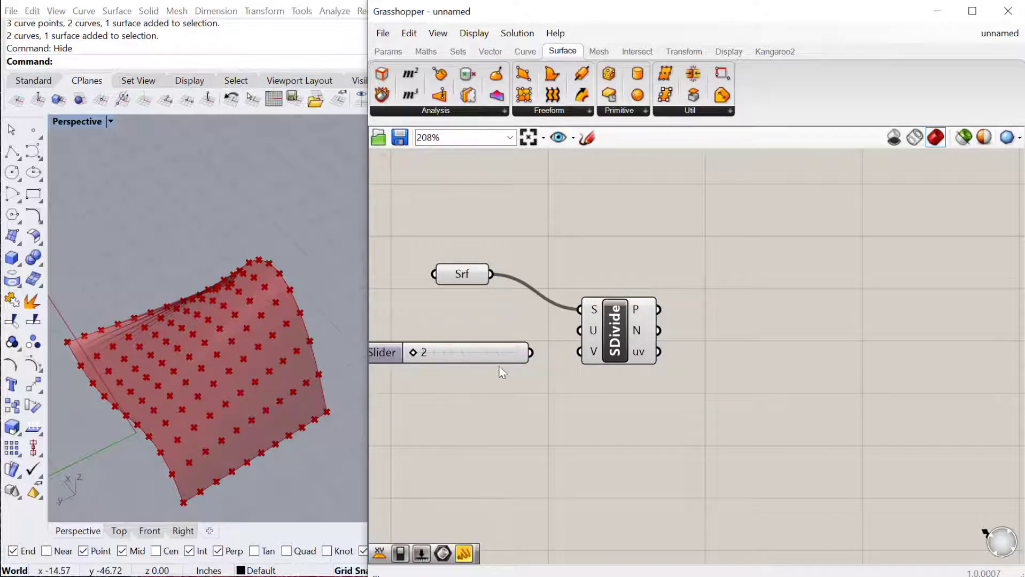
pyautogui.keyDown('alt'); pyautogui.moveTo(488, 354); pyautogui.dragTo(488, 378); pyautogui.keyUp('alt')
pyautogui.moveTo(542, 353); pyautogui.dragTo(580, 330)
pyautogui.moveTo(542, 378); pyautogui.dragTo(580, 352)
pyautogui.moveTo(437, 353); pyautogui.dragTo(469, 351)
# - Add a Surface Curvature component taking the surface and the Divide Surface uv output
pyautogui.scroll(-3, 688, 325)
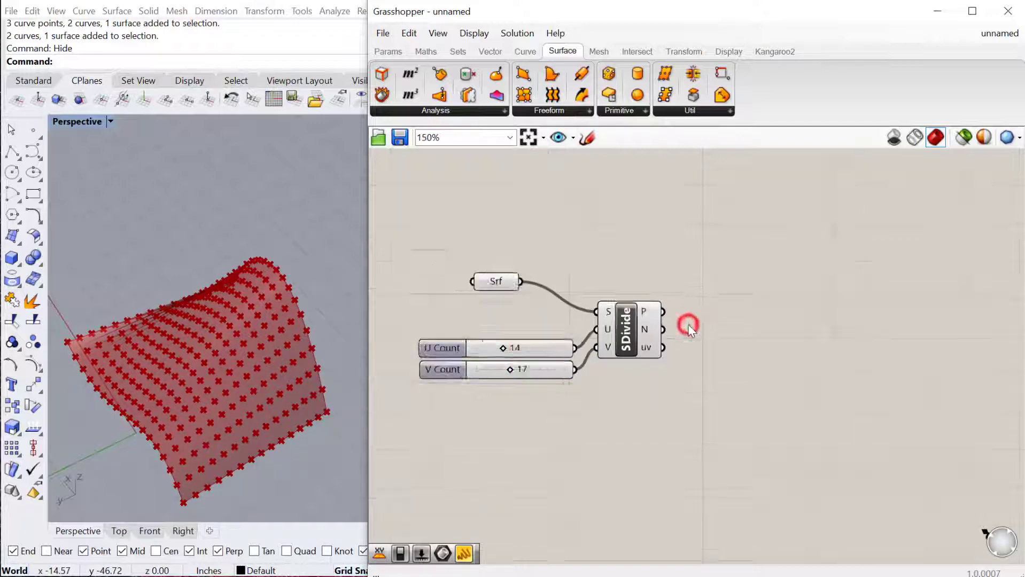
pyautogui.doubleClick(686, 241)
pyautogui.write('surf')
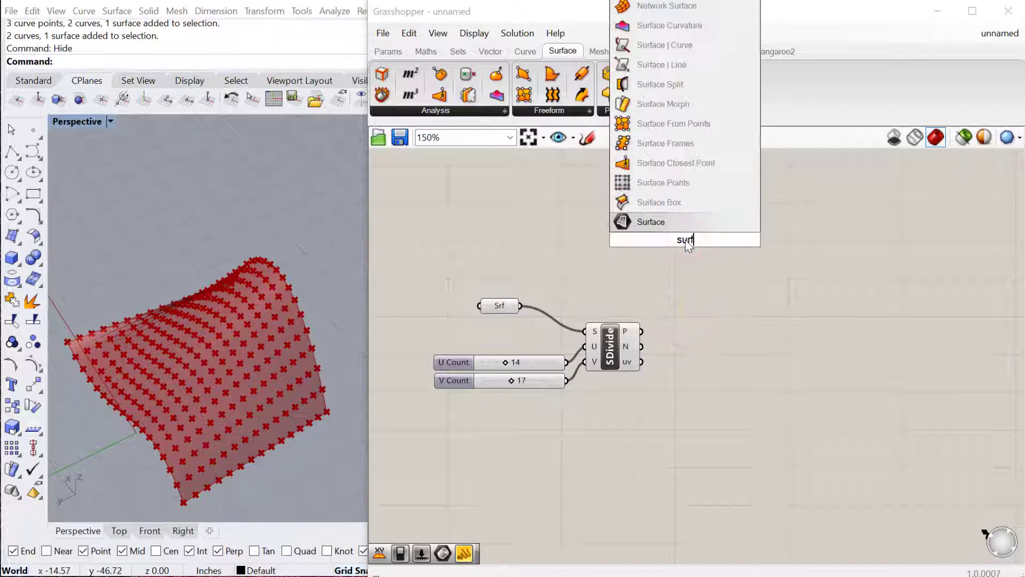
pyautogui.click(649, 27)
pyautogui.moveTo(685, 238); pyautogui.dragTo(718, 342)
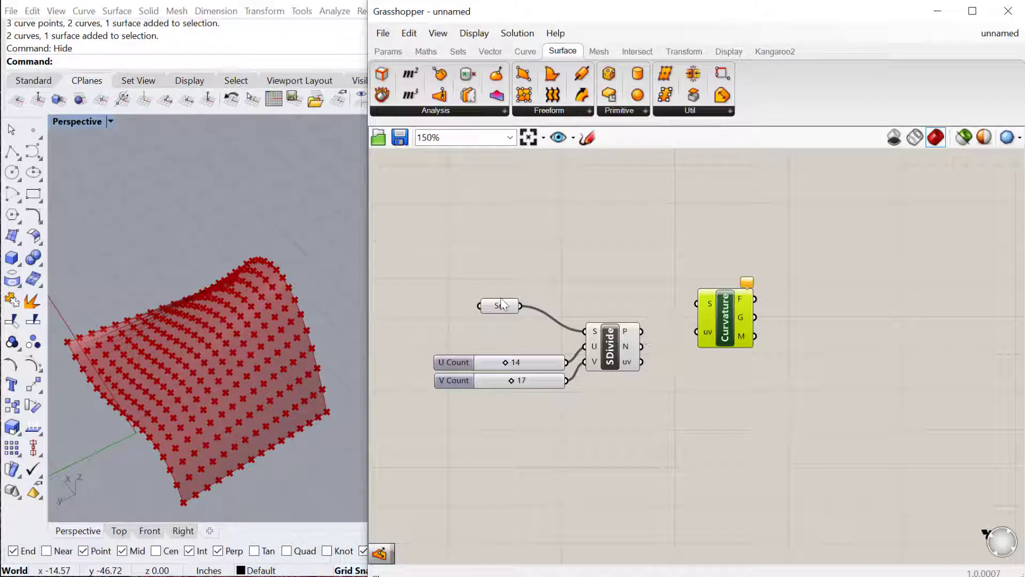
pyautogui.moveTo(520, 306)
pyautogui.mouseDown()
pyautogui.moveTo(668, 291)
pyautogui.moveTo(697, 303)
pyautogui.moveTo(712, 329)
pyautogui.mouseUp()
pyautogui.scroll(2, 676, 389)
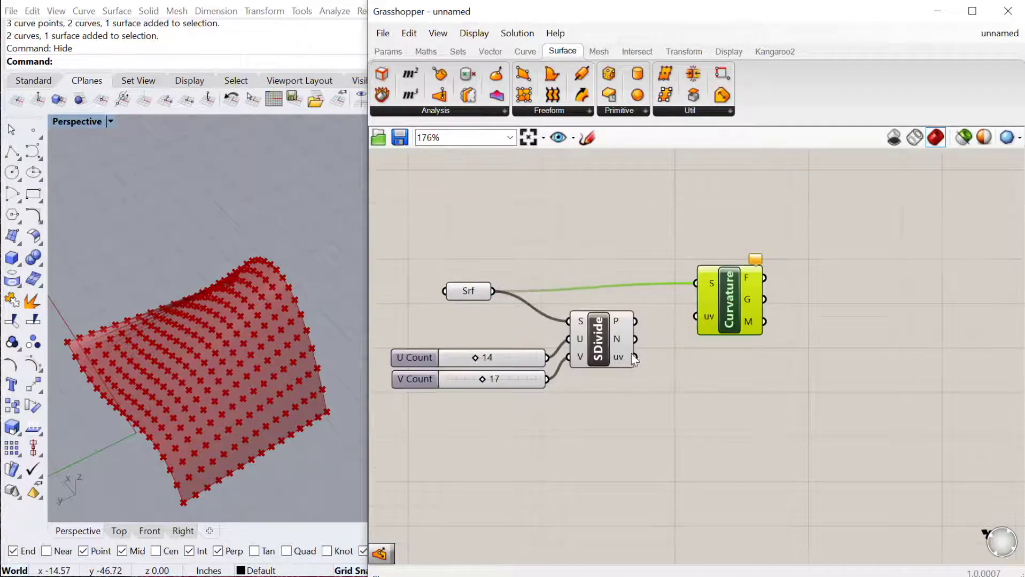
pyautogui.moveTo(620, 354)
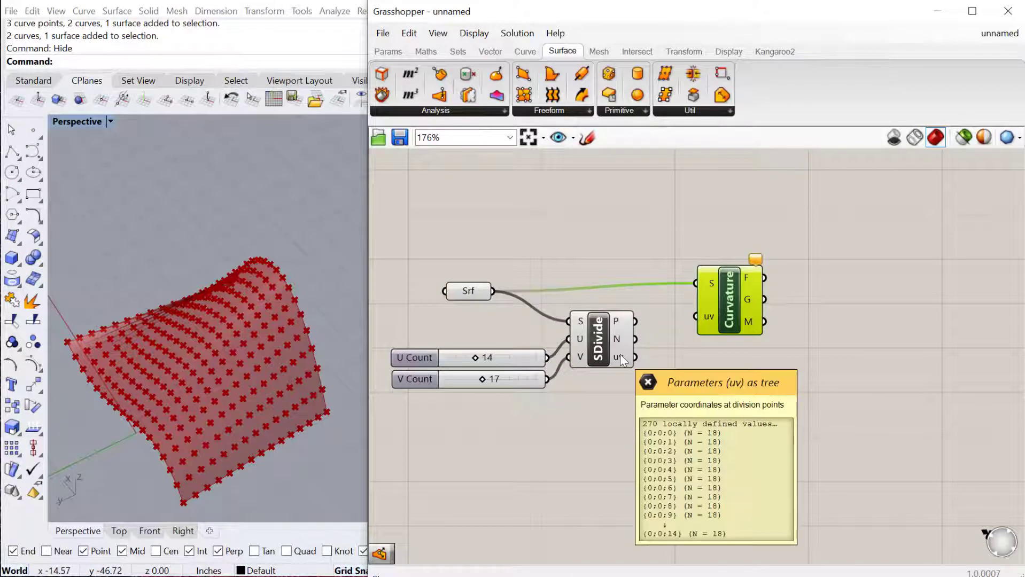
pyautogui.moveTo(621, 356); pyautogui.dragTo(720, 318)
pyautogui.moveTo(720, 319)
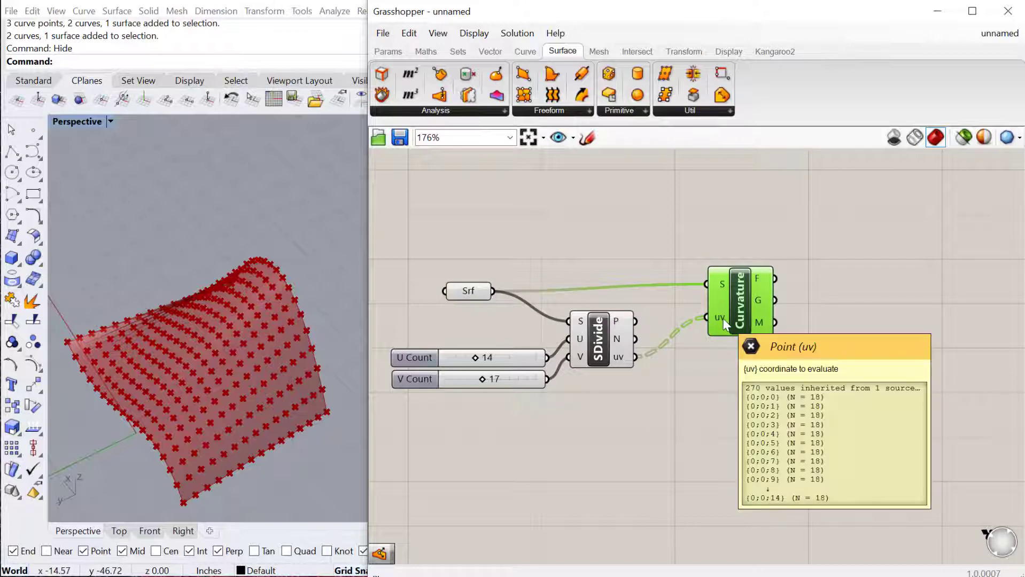
pyautogui.scroll(-1, 745, 408)
# - Place a Circle component whose plane input takes the Curvature frames output
pyautogui.moveTo(745, 408); pyautogui.dragTo(697, 382, button='right')
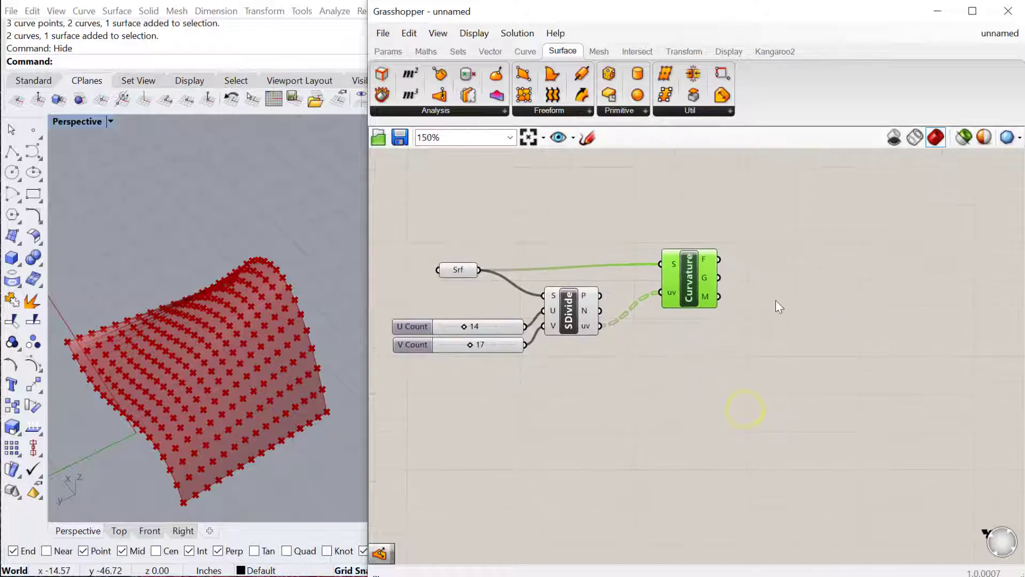
pyautogui.doubleClick(806, 373)
pyautogui.write('cirl')
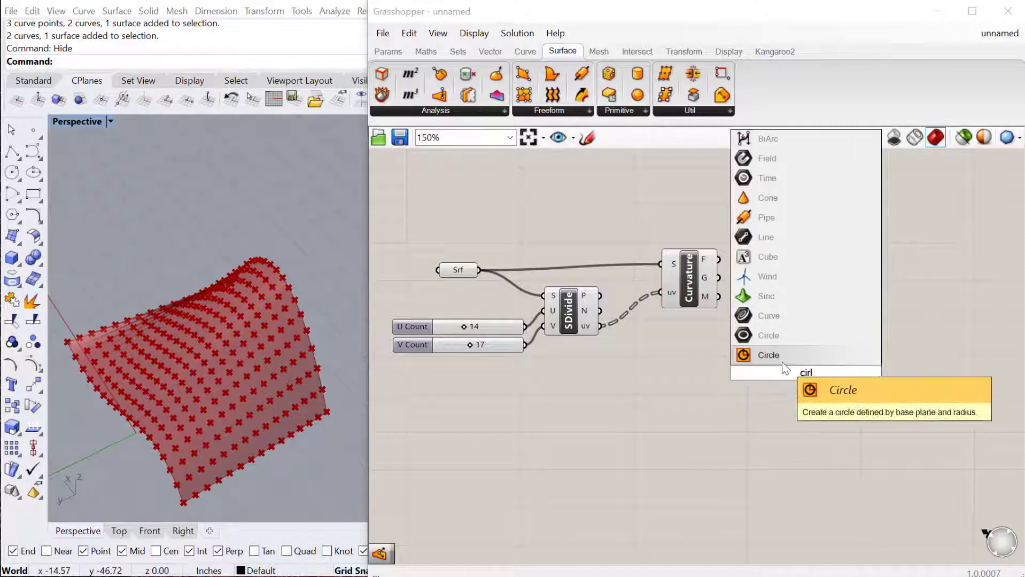
pyautogui.press('BackSpace')
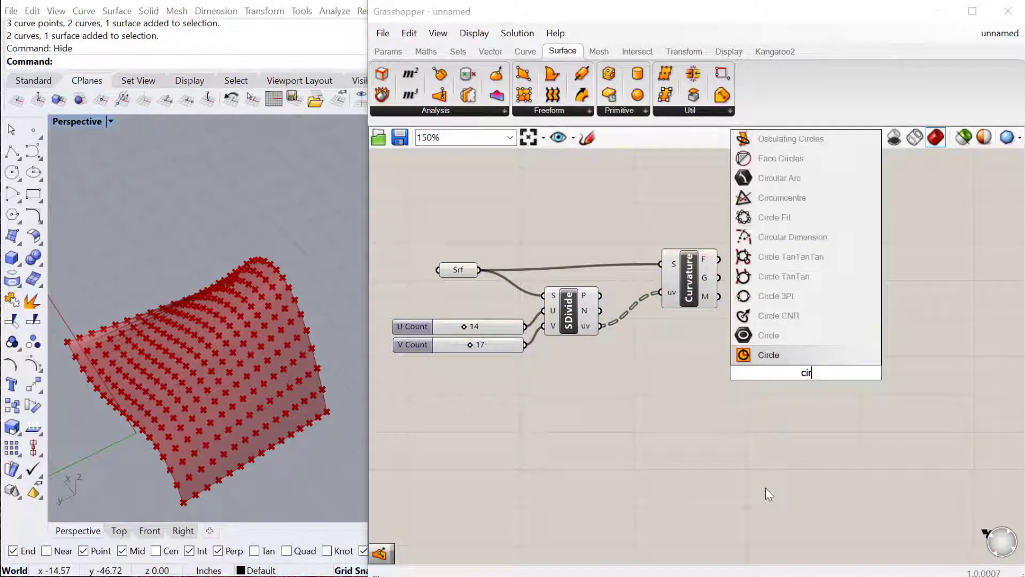
pyautogui.click(770, 355)
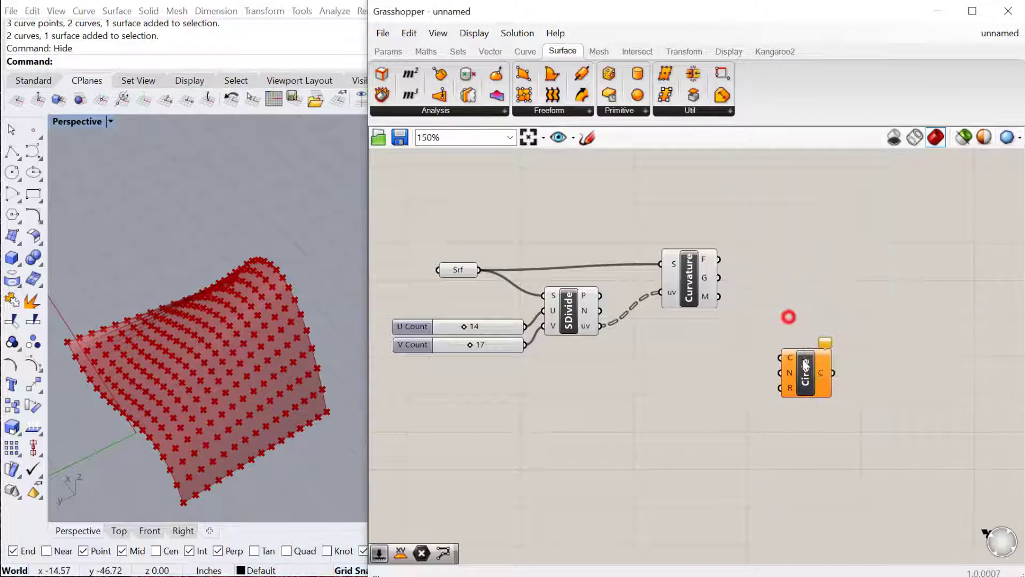
pyautogui.moveTo(802, 369); pyautogui.dragTo(820, 332)
pyautogui.scroll(1, 778, 311)
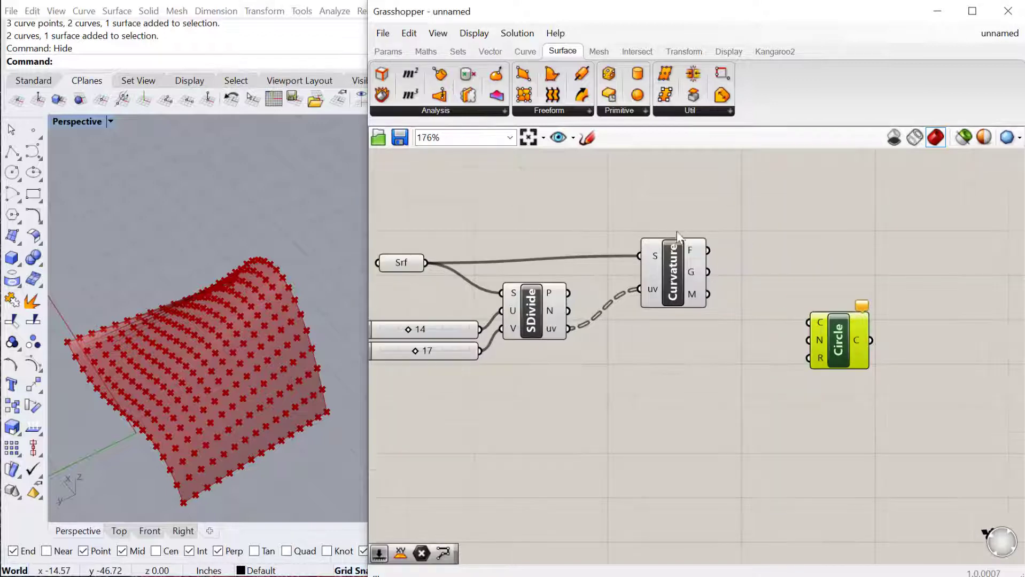
pyautogui.moveTo(706, 251); pyautogui.dragTo(851, 344)
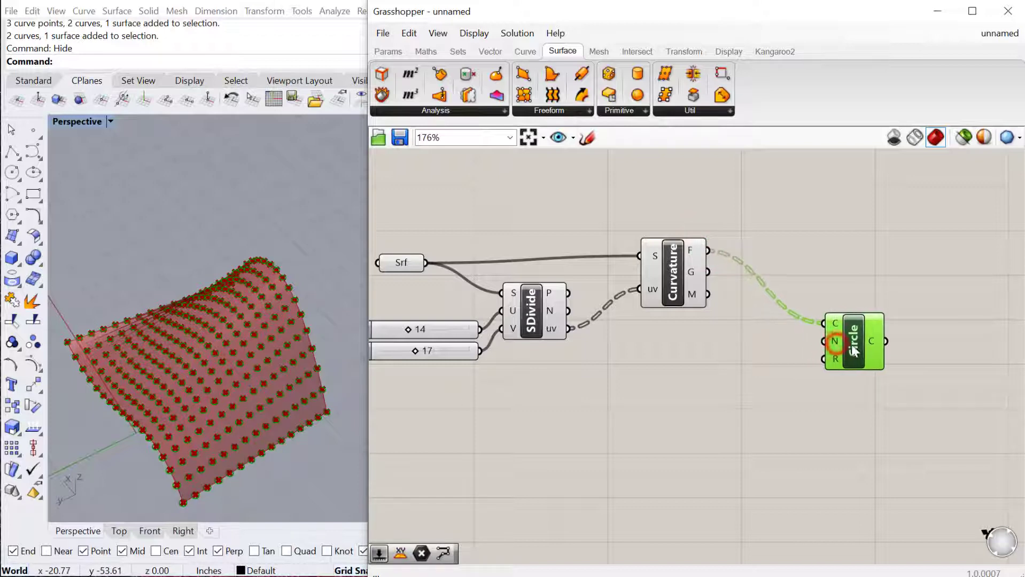
pyautogui.moveTo(819, 423); pyautogui.dragTo(840, 382, button='right')
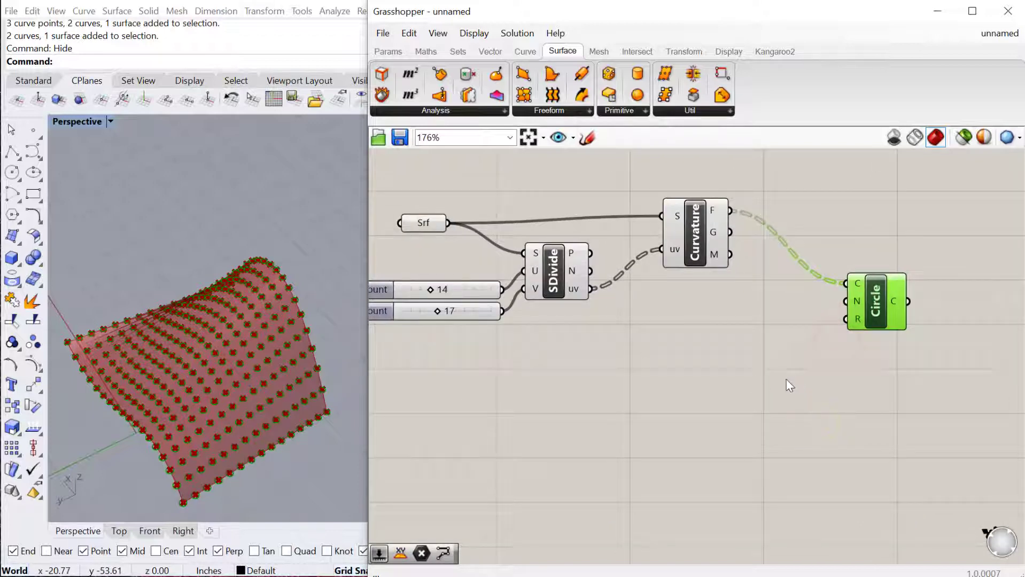
pyautogui.moveTo(780, 362); pyautogui.dragTo(762, 361, button='right')
# - Drive Circle radius with a 0–3 slider at 1.156 and feed Curvature frames into its normal
pyautogui.doubleClick(737, 367)
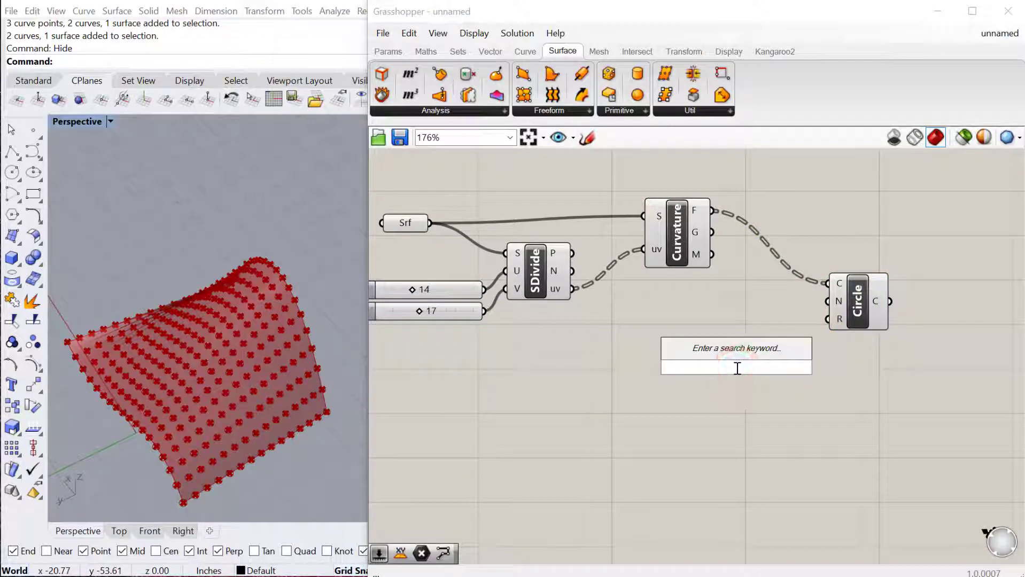
pyautogui.write('9')
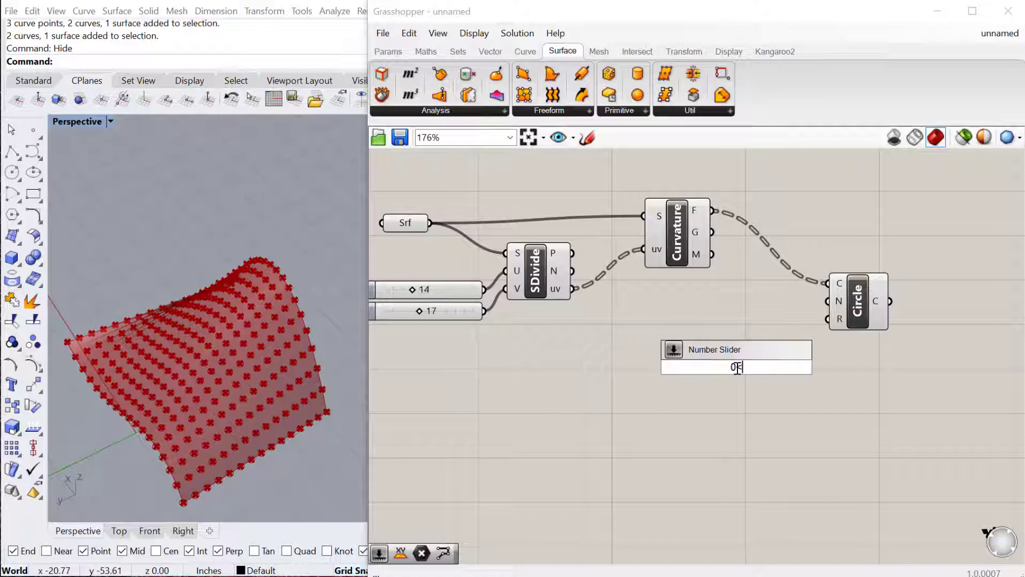
pyautogui.write('<3.000')
pyautogui.press('Return')
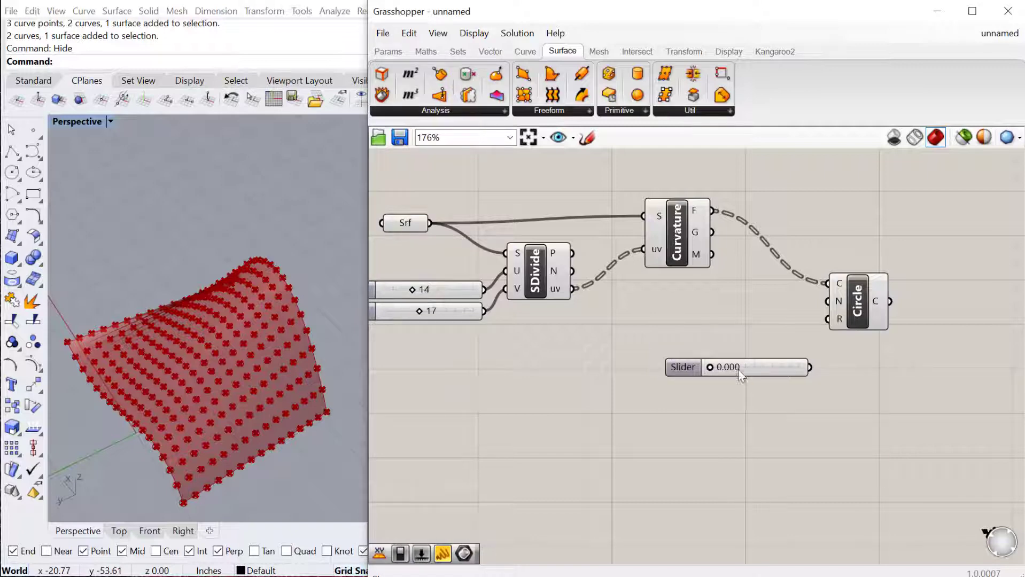
pyautogui.moveTo(810, 367); pyautogui.dragTo(828, 319)
pyautogui.scroll(1, 692, 360)
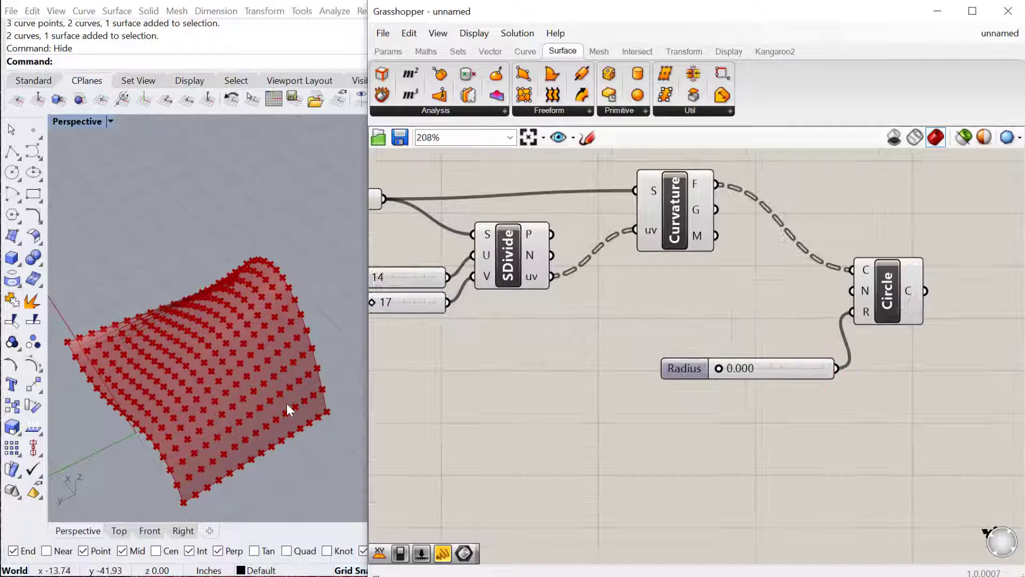
pyautogui.scroll(3, 286, 403)
pyautogui.moveTo(723, 370); pyautogui.dragTo(766, 376)
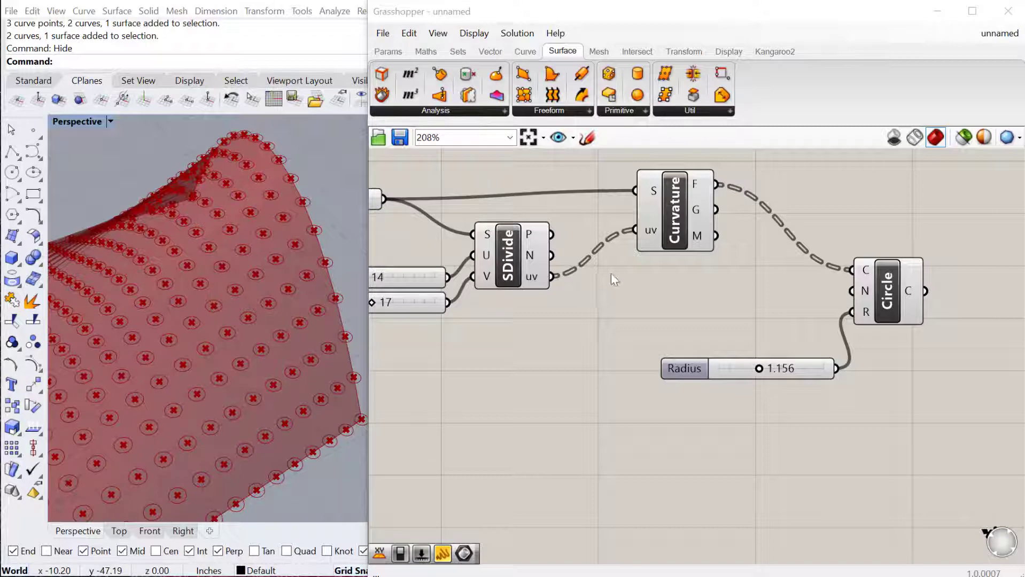
pyautogui.moveTo(718, 185); pyautogui.dragTo(852, 290)
pyautogui.moveTo(300, 364); pyautogui.dragTo(207, 393, button='right')
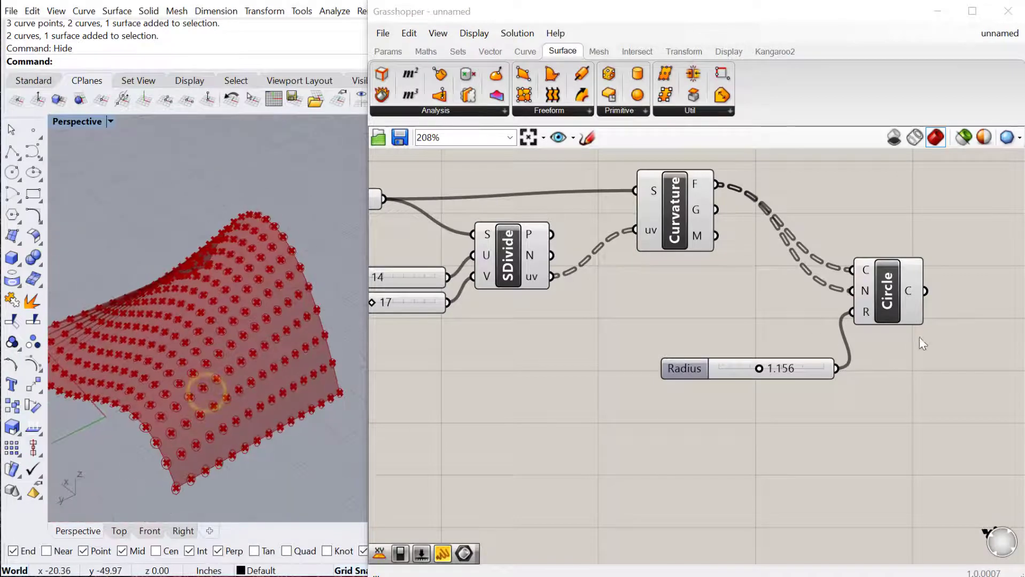
# - Turn preview off for the sliders, SDivide and Curvature, and set Radius to 1.309
pyautogui.scroll(-1, 889, 299)
pyautogui.moveTo(874, 320); pyautogui.dragTo(727, 322, button='right')
pyautogui.moveTo(691, 275); pyautogui.dragTo(726, 291, button='right')
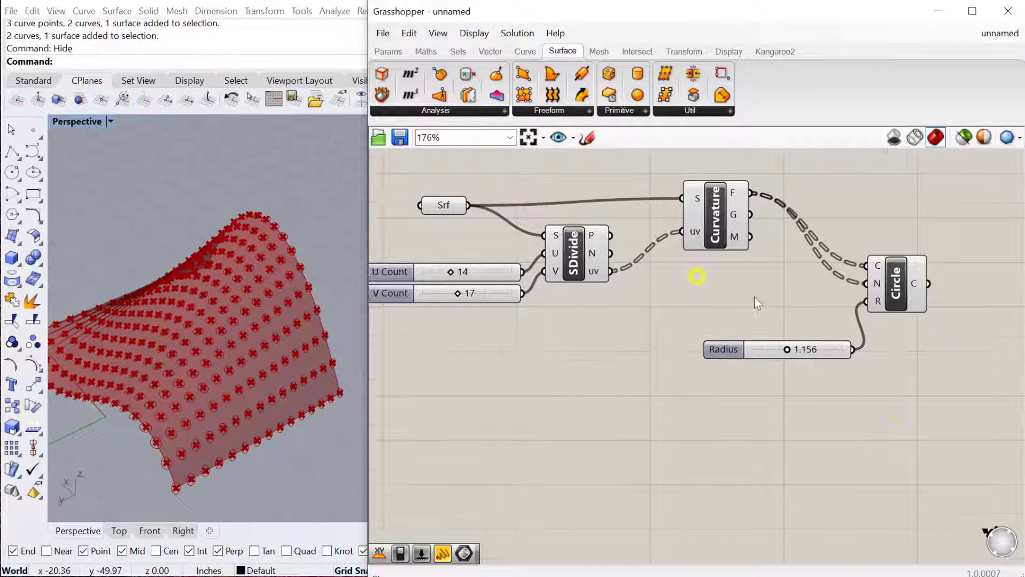
pyautogui.moveTo(757, 309); pyautogui.dragTo(520, 170)
pyautogui.rightClick(519, 170)
pyautogui.click(537, 210)
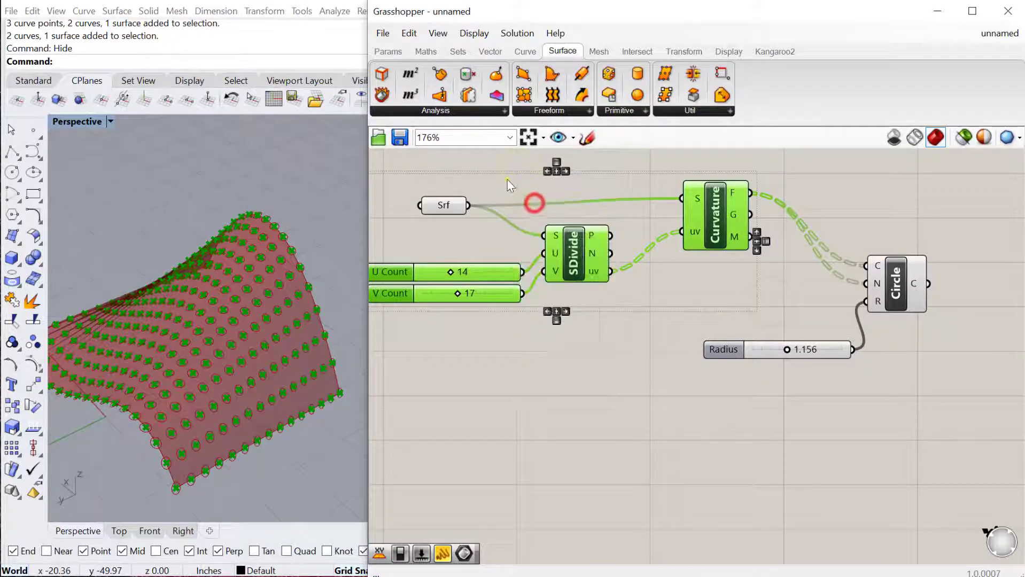
pyautogui.rightClick(508, 180)
pyautogui.click(527, 202)
pyautogui.click(568, 333)
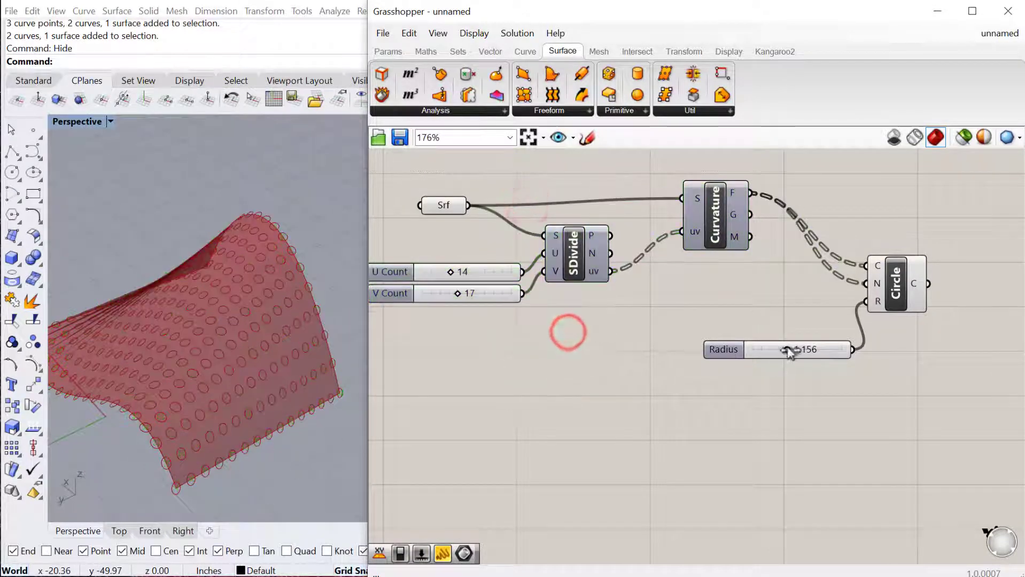
pyautogui.moveTo(787, 349); pyautogui.dragTo(794, 358)
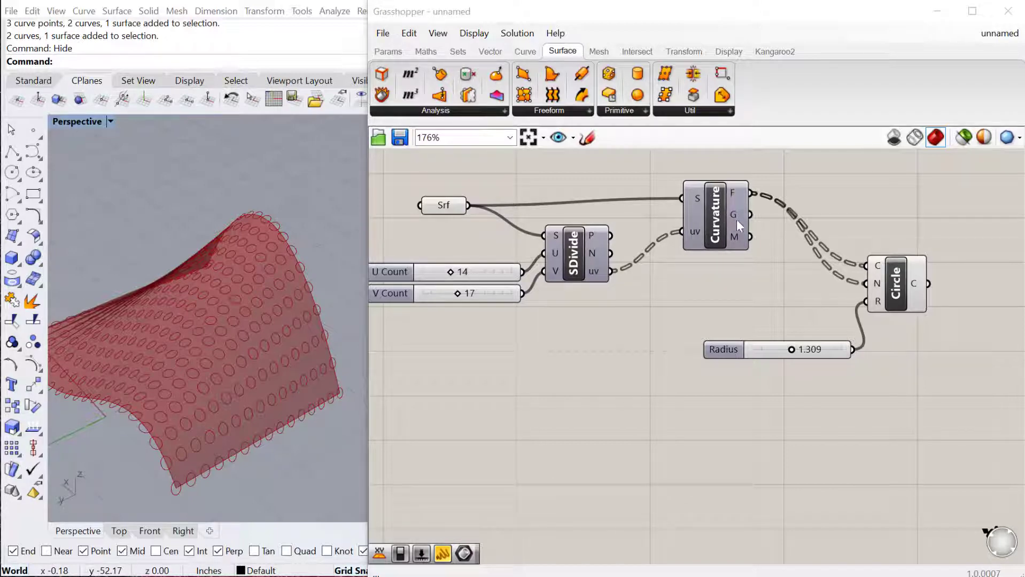
# - Add a Panel showing the Curvature component's mean curvature values
pyautogui.moveTo(738, 216)
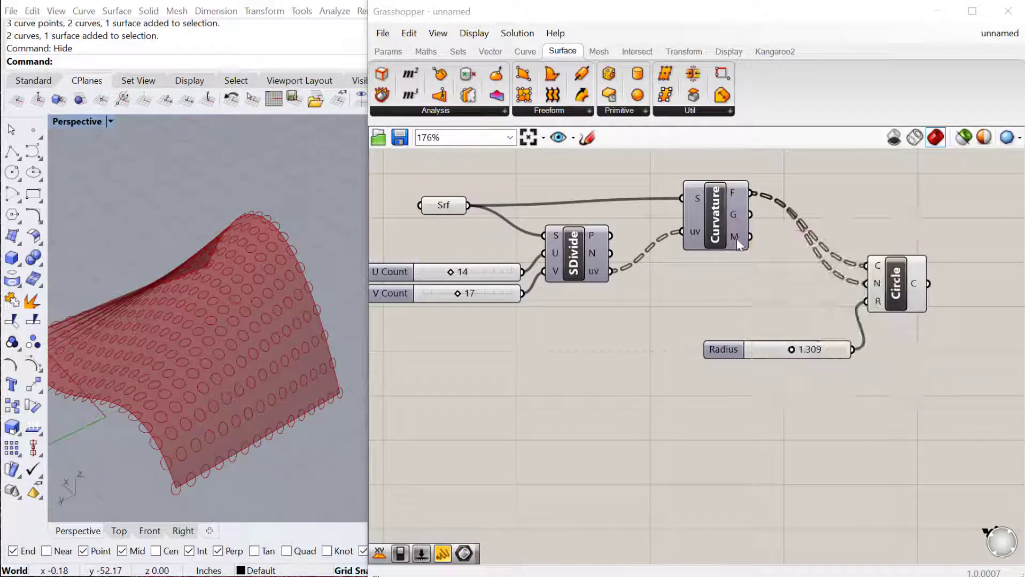
pyautogui.moveTo(737, 239)
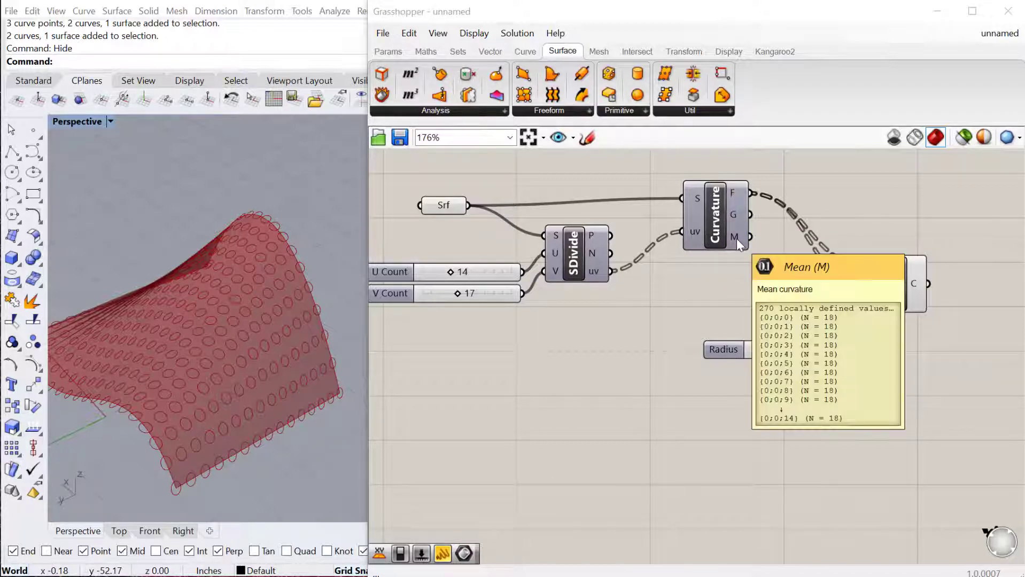
pyautogui.doubleClick(706, 470)
pyautogui.write('panel')
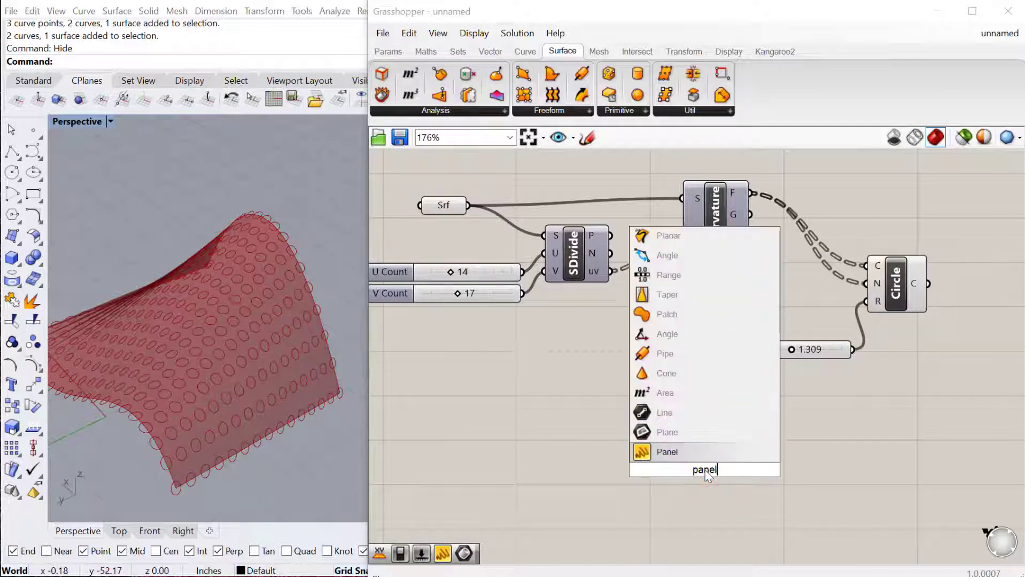
pyautogui.press('Return')
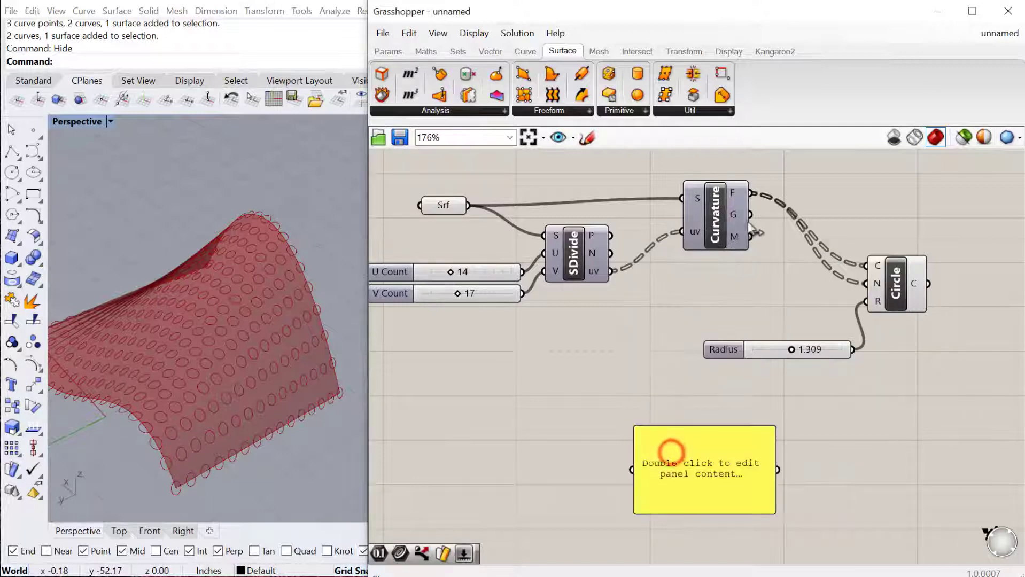
pyautogui.moveTo(751, 236); pyautogui.dragTo(774, 429)
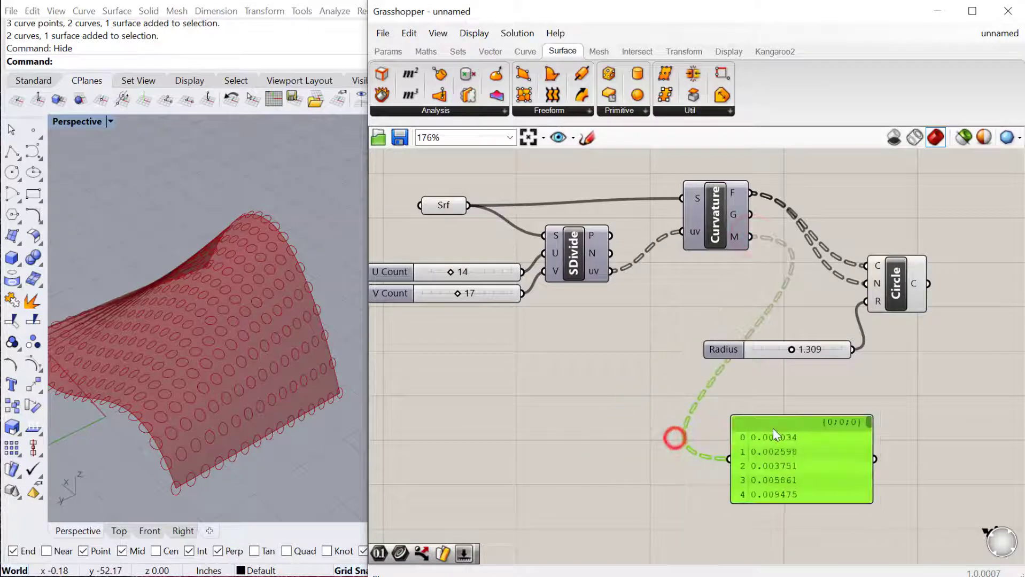
pyautogui.moveTo(644, 421); pyautogui.dragTo(587, 369, button='right')
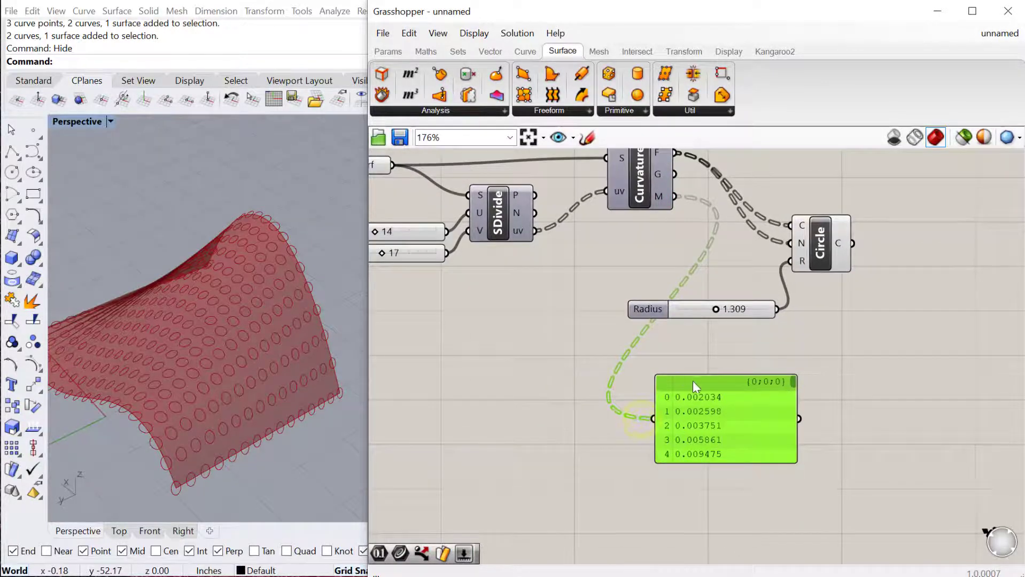
pyautogui.moveTo(692, 381); pyautogui.dragTo(747, 419)
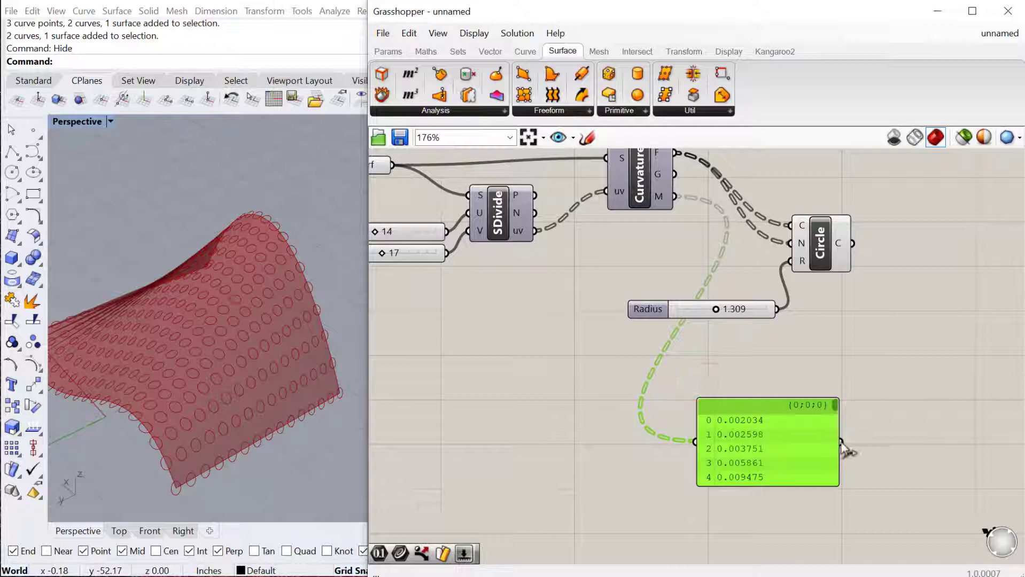
# - Test the panel on the Circle radius, undo it, and move the panel below the components
pyautogui.moveTo(841, 443); pyautogui.dragTo(792, 262)
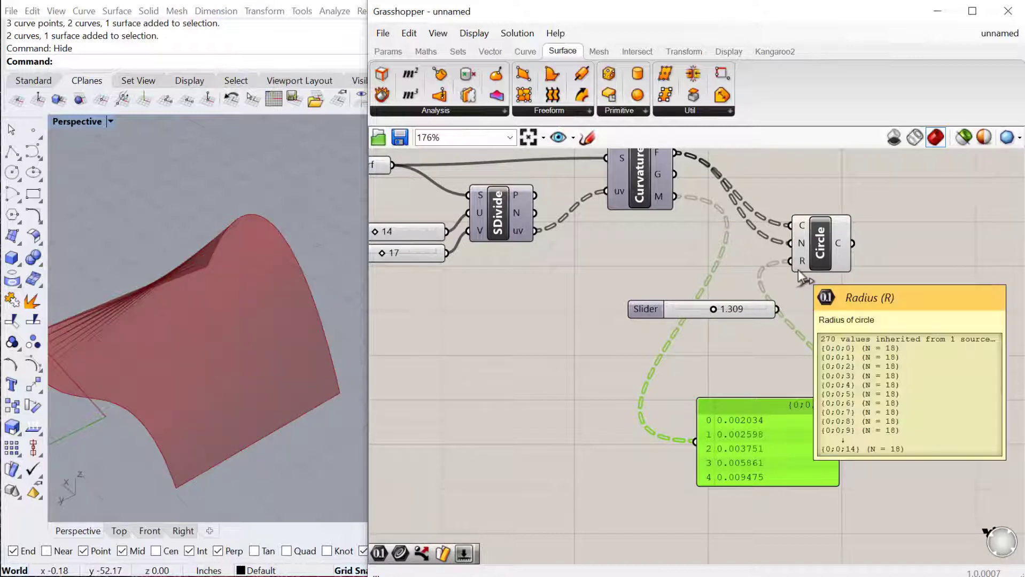
pyautogui.hotkey('ctrl', 'z')
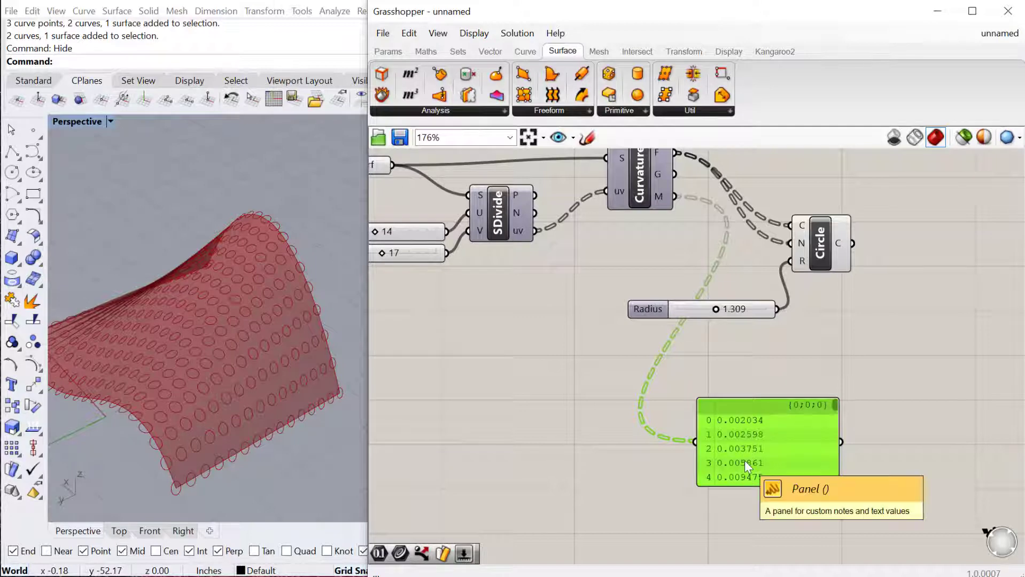
pyautogui.scroll(-2, 732, 461)
pyautogui.moveTo(662, 443); pyautogui.dragTo(748, 436, button='right')
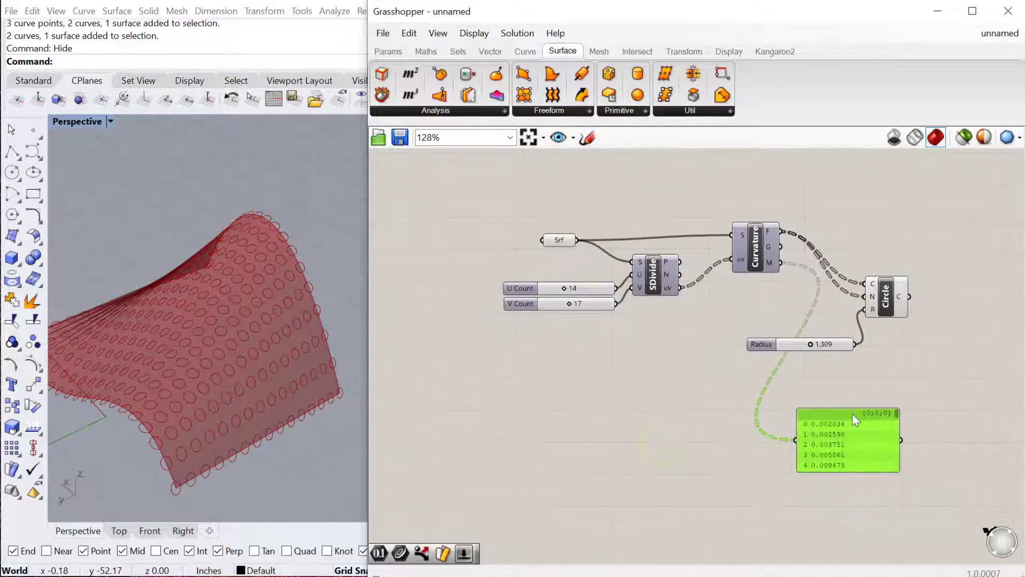
pyautogui.moveTo(853, 414); pyautogui.dragTo(671, 396)
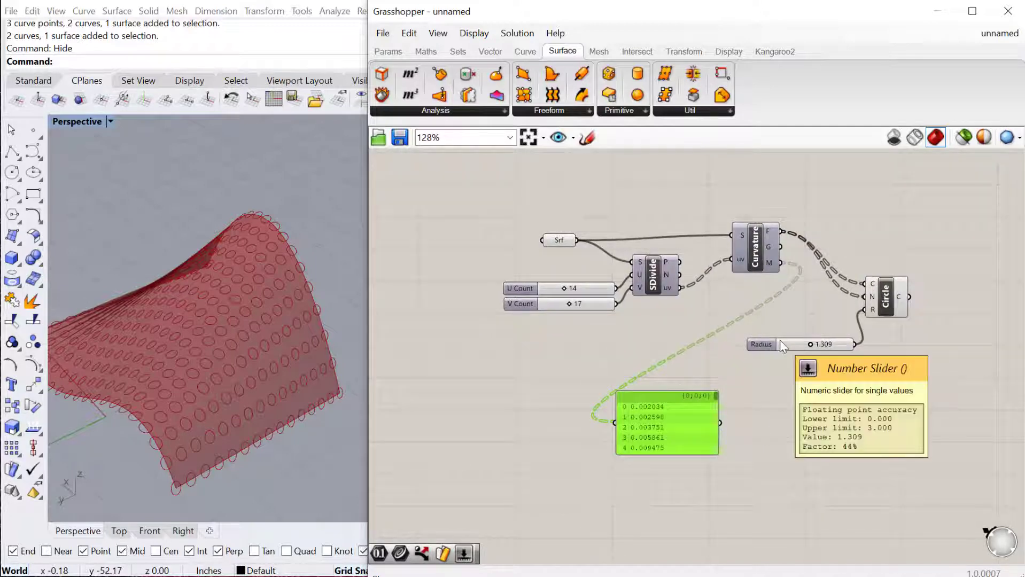
pyautogui.moveTo(778, 423); pyautogui.dragTo(763, 392, button='right')
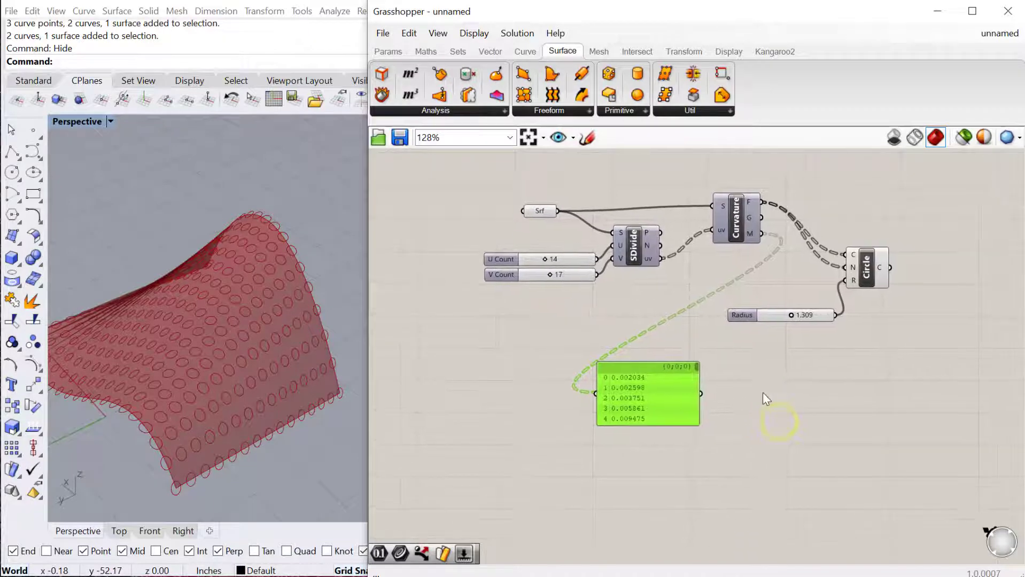
# - Add a Bounds component for the curvature range
pyautogui.doubleClick(763, 393)
pyautogui.write('bound')
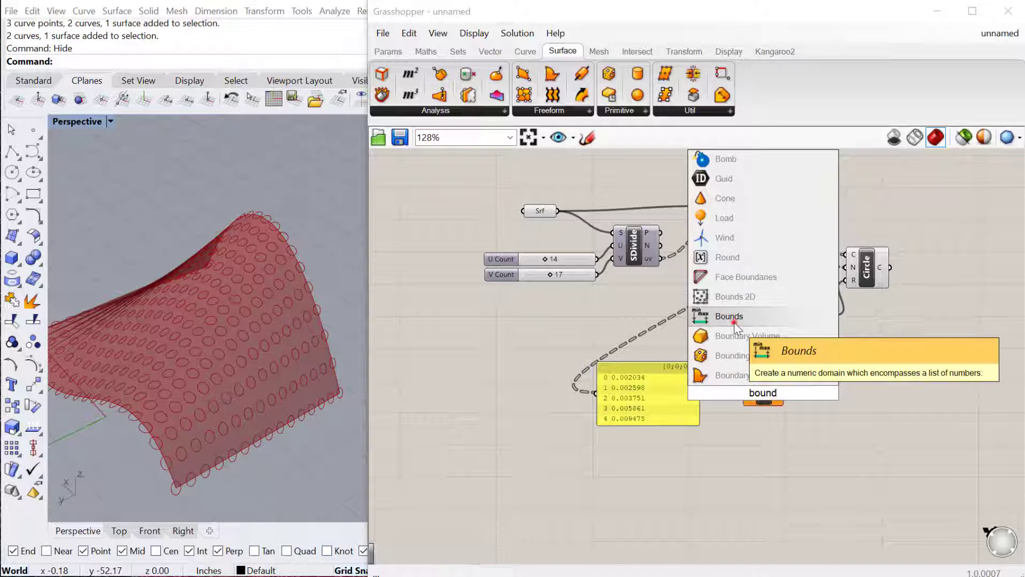
pyautogui.click(746, 317)
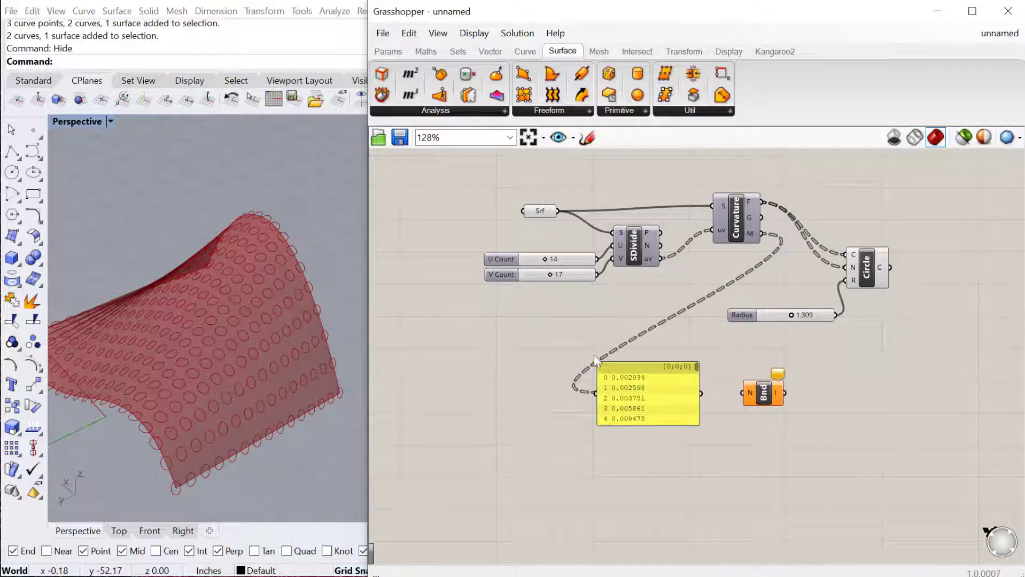
pyautogui.moveTo(643, 373); pyautogui.dragTo(619, 370)
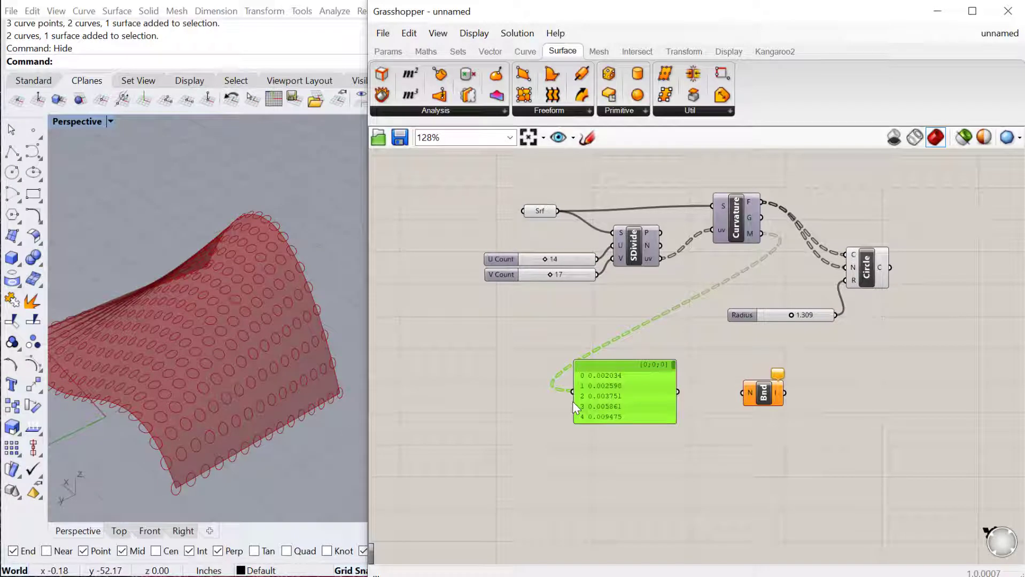
# - Route mean curvature through Flatten Tree and Bounds so the panel shows -0.015045 To 0.0521
pyautogui.doubleClick(721, 359)
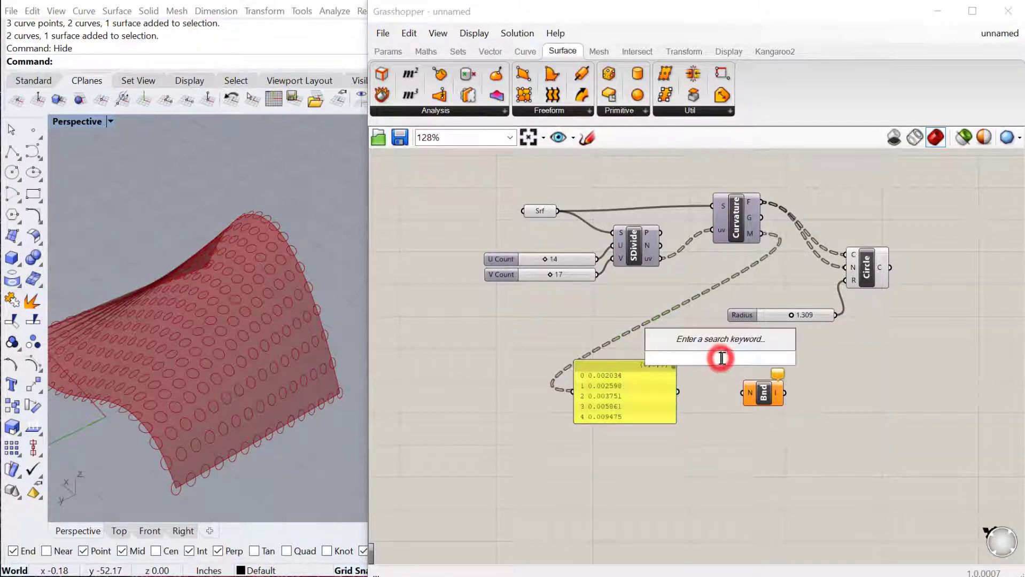
pyautogui.write('flatte')
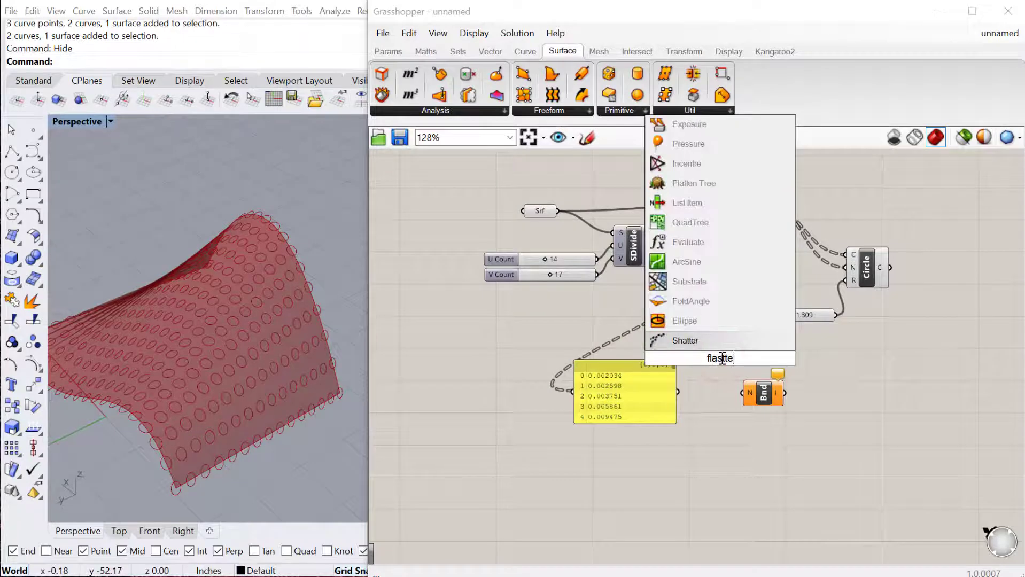
pyautogui.press('BackSpace')
pyautogui.press('BackSpace')
pyautogui.press('BackSpace')
pyautogui.press('BackSpace')
pyautogui.write('att')
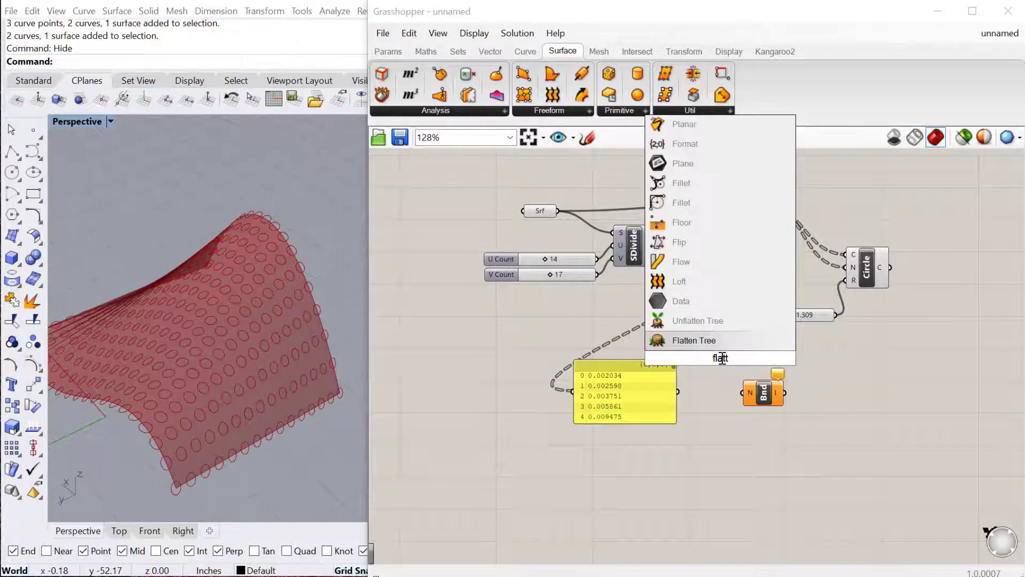
pyautogui.click(689, 340)
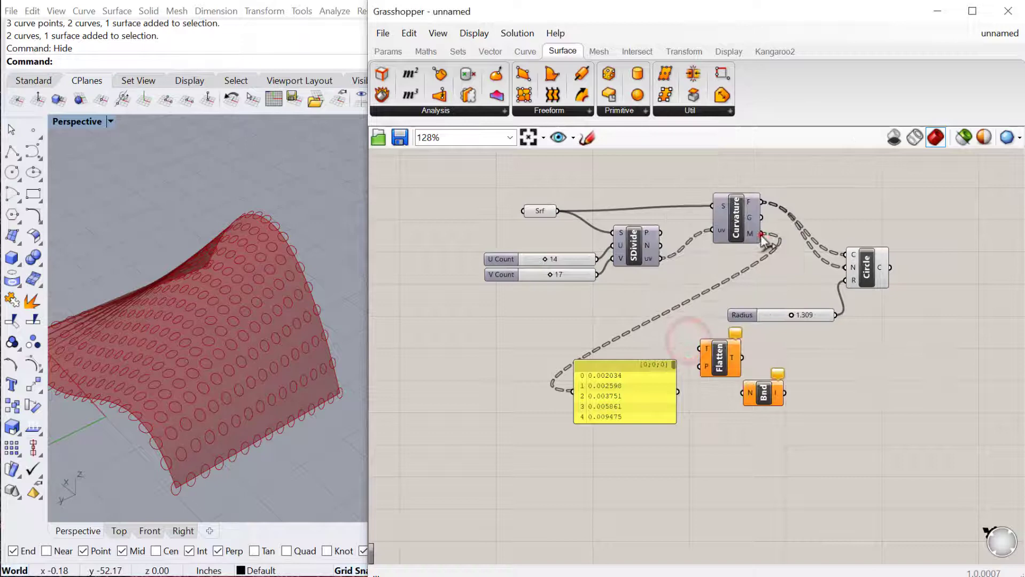
pyautogui.moveTo(762, 234); pyautogui.dragTo(773, 370)
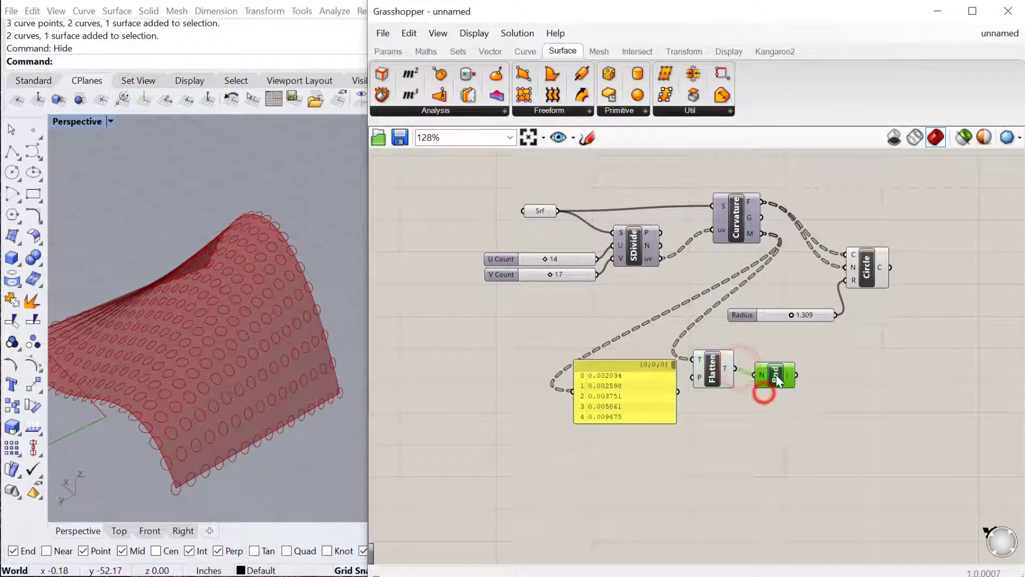
pyautogui.moveTo(610, 370); pyautogui.dragTo(789, 406)
pyautogui.moveTo(842, 373); pyautogui.dragTo(882, 361)
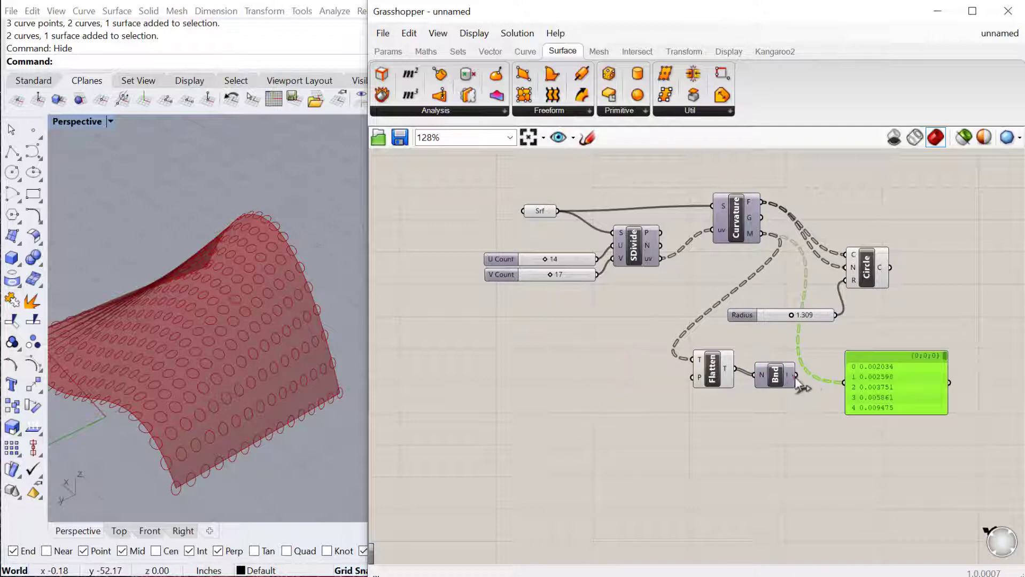
pyautogui.moveTo(796, 376); pyautogui.dragTo(867, 378)
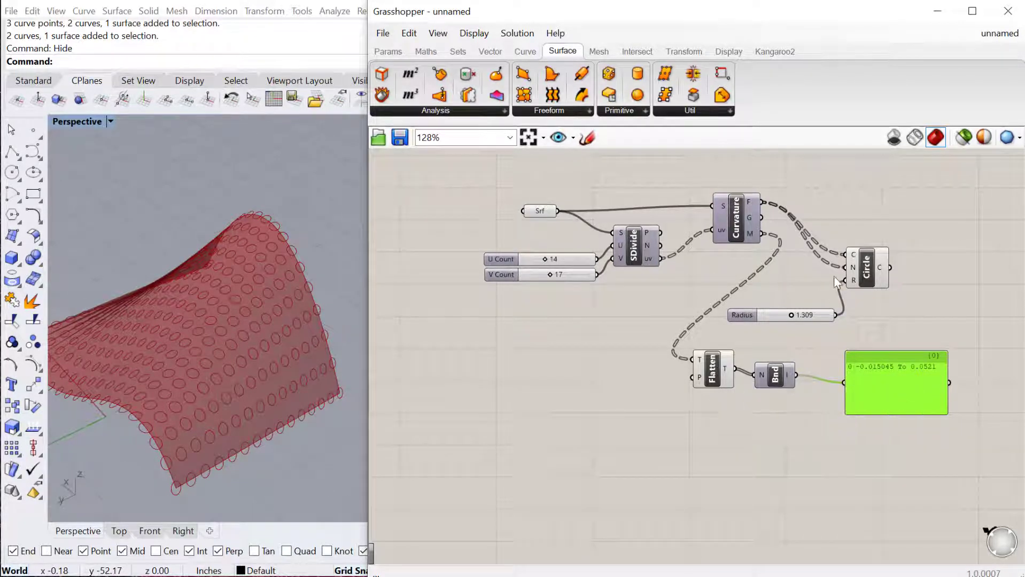
pyautogui.moveTo(784, 409); pyautogui.dragTo(657, 359, button='right')
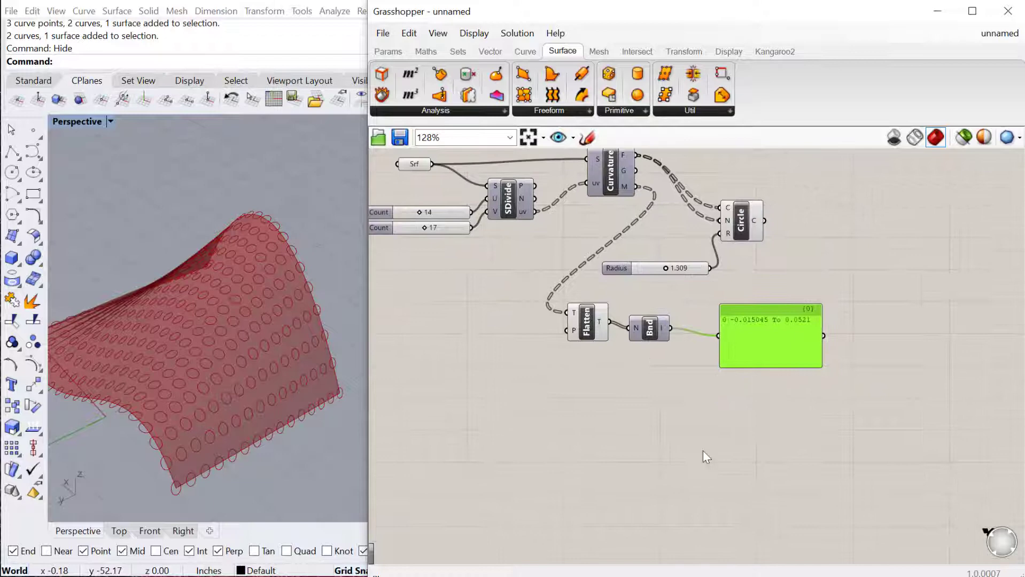
# - Add a Construct Domain component below the definition
pyautogui.doubleClick(654, 453)
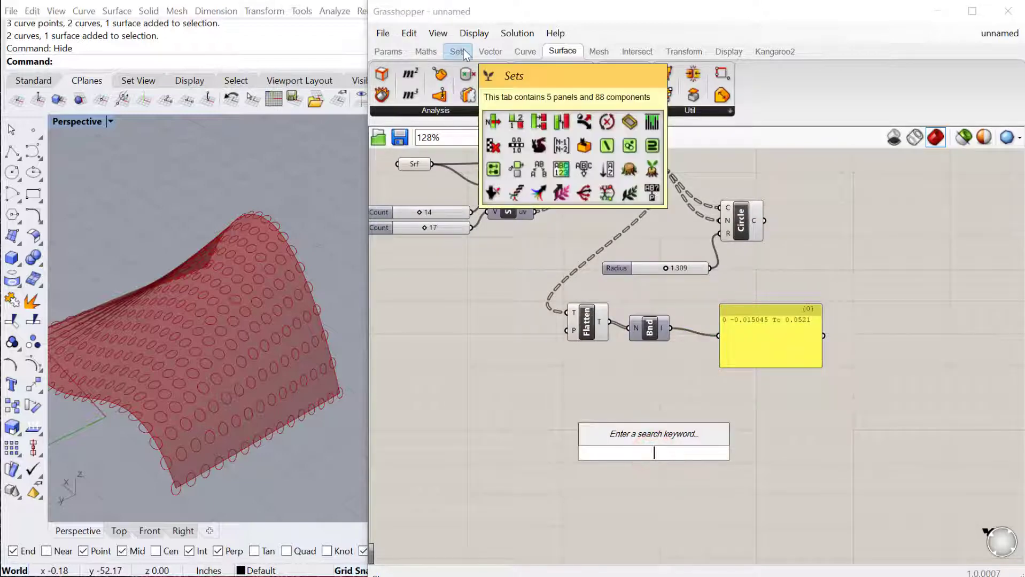
pyautogui.write('constr')
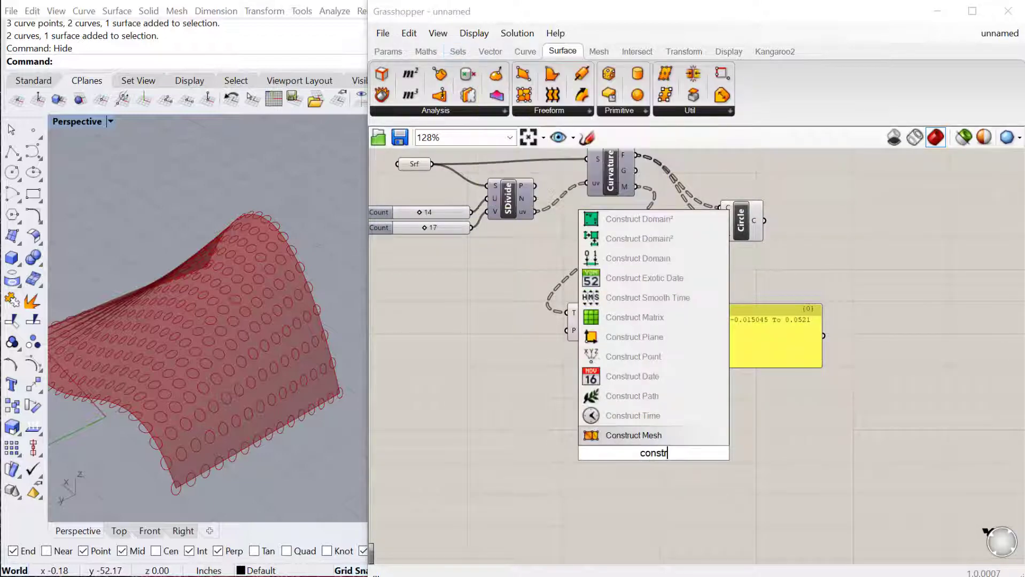
pyautogui.click(631, 259)
pyautogui.keyDown('ctrl'); pyautogui.keyDown('alt'); pyautogui.click(650, 469); pyautogui.keyUp('alt'); pyautogui.keyUp('ctrl')
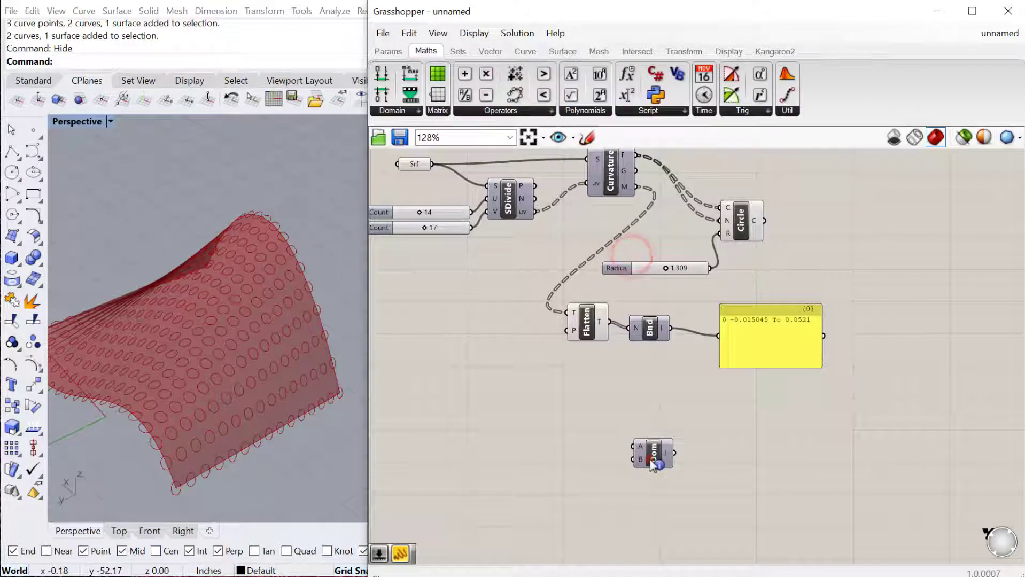
pyautogui.moveTo(651, 465); pyautogui.dragTo(674, 450)
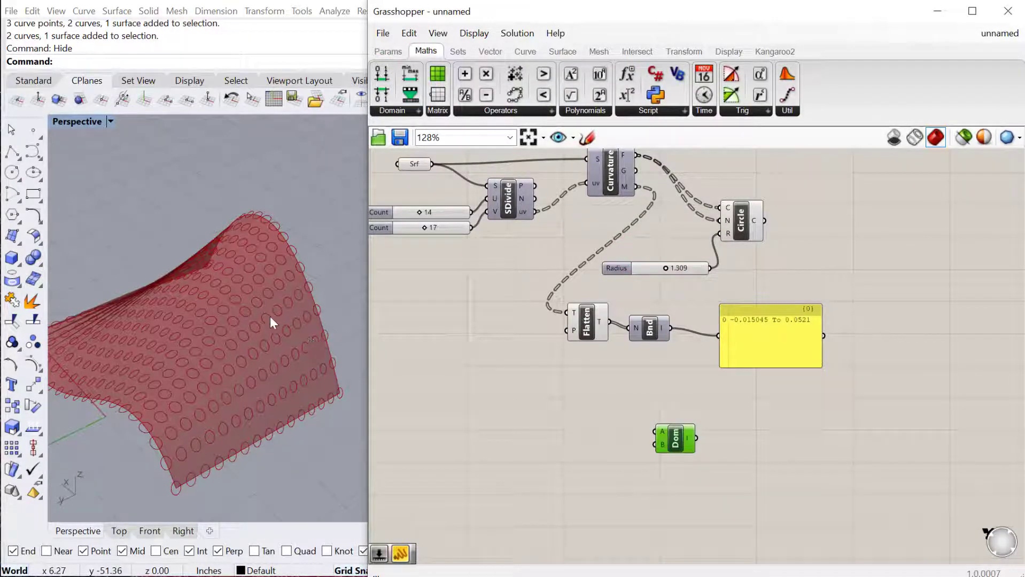
pyautogui.scroll(3, 270, 321)
pyautogui.scroll(1, 685, 275)
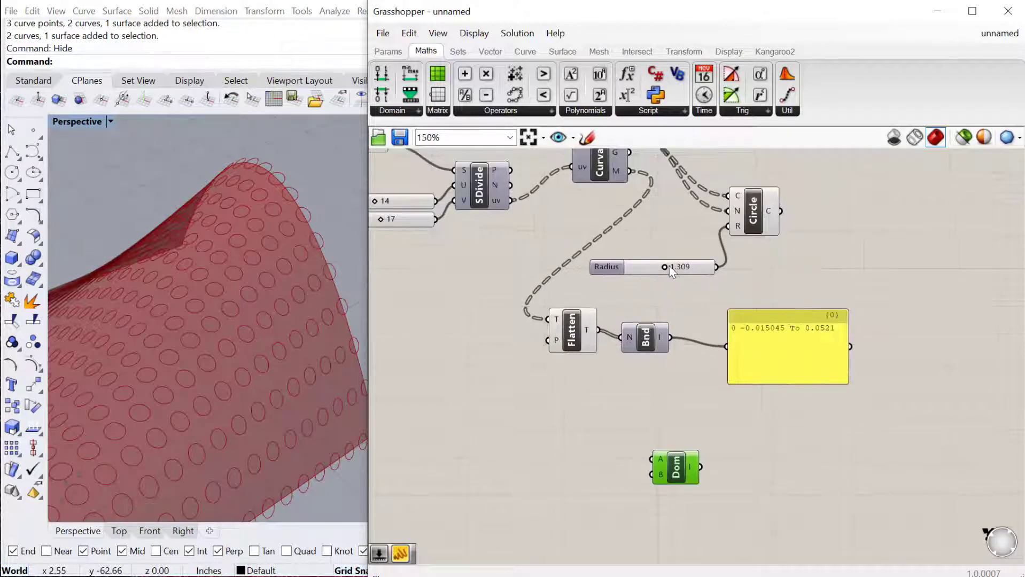
# - Duplicate the Radius slider as a Domain start slider near the domain component
pyautogui.moveTo(665, 266); pyautogui.dragTo(637, 268)
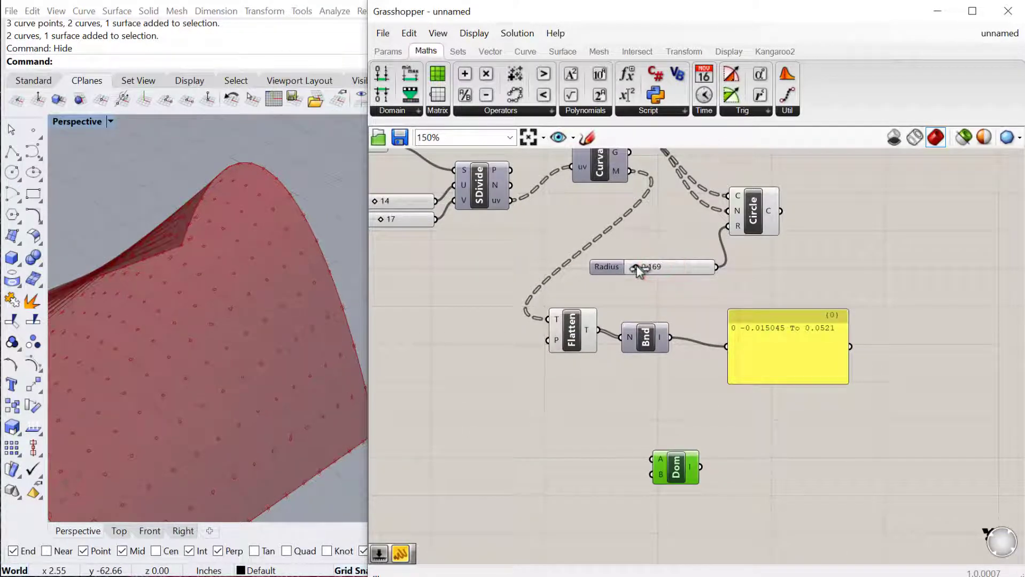
pyautogui.click(671, 268)
pyautogui.keyDown('alt'); pyautogui.moveTo(670, 268); pyautogui.dragTo(651, 459); pyautogui.keyUp('alt')
pyautogui.moveTo(641, 268); pyautogui.dragTo(666, 267)
# - Add a Domain end slider (3.000) to input B and line up Domain start (0.369) with A
pyautogui.hotkey('ctrl', 'c')
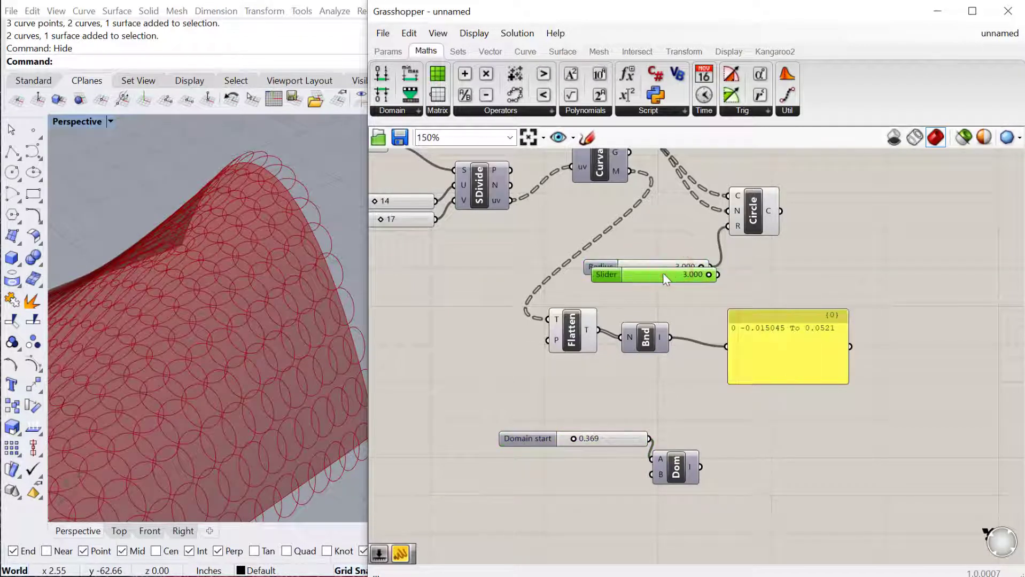
pyautogui.hotkey('ctrl', 'v')
pyautogui.moveTo(576, 427); pyautogui.dragTo(577, 476)
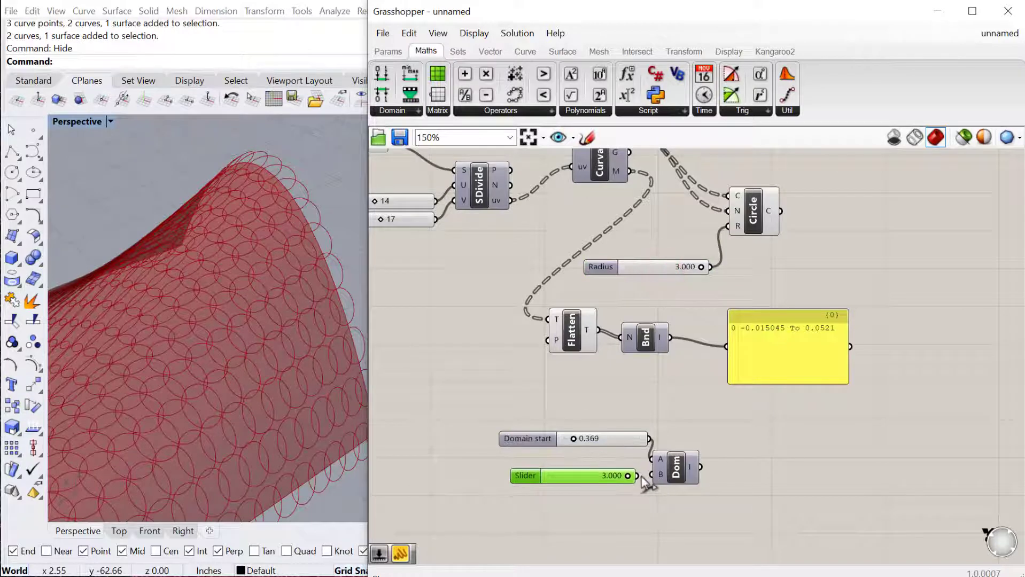
pyautogui.moveTo(662, 484); pyautogui.dragTo(661, 475)
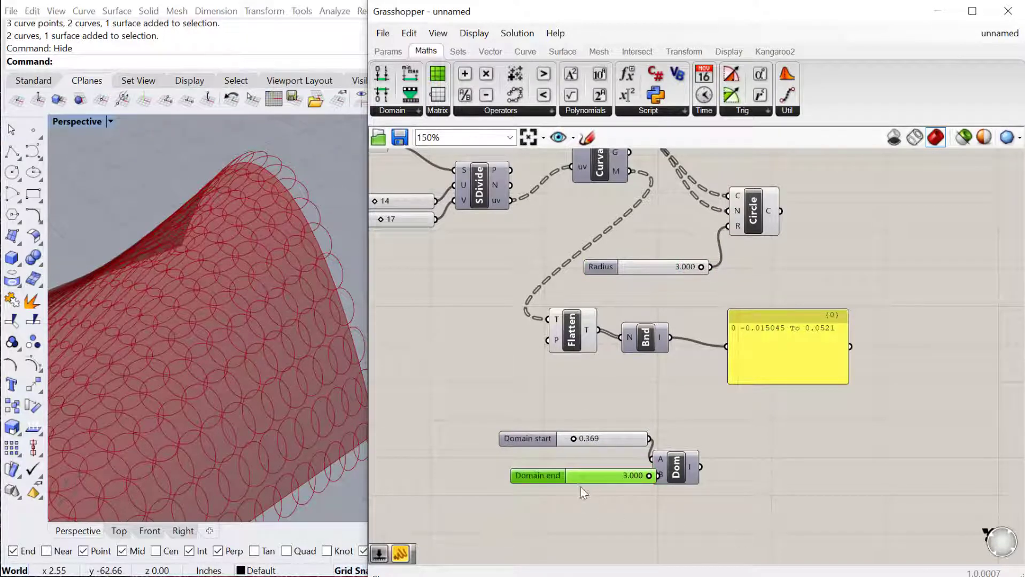
pyautogui.moveTo(596, 477); pyautogui.dragTo(537, 481)
pyautogui.moveTo(605, 439); pyautogui.dragTo(575, 463)
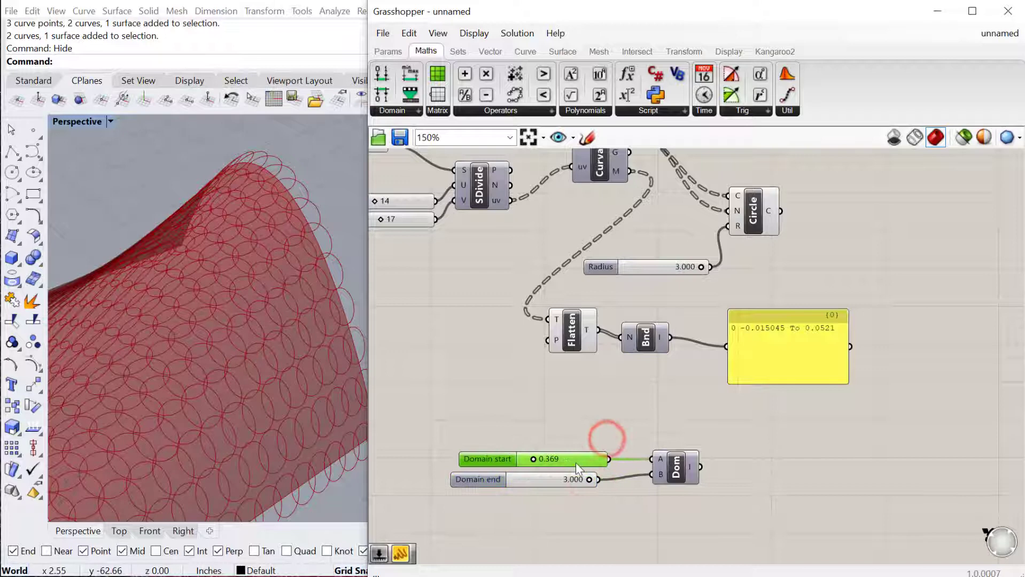
# - Add a Remap Numbers component targeting the 0.369–3.000 domain
pyautogui.doubleClick(801, 430)
pyautogui.write('rem')
pyautogui.click(787, 412)
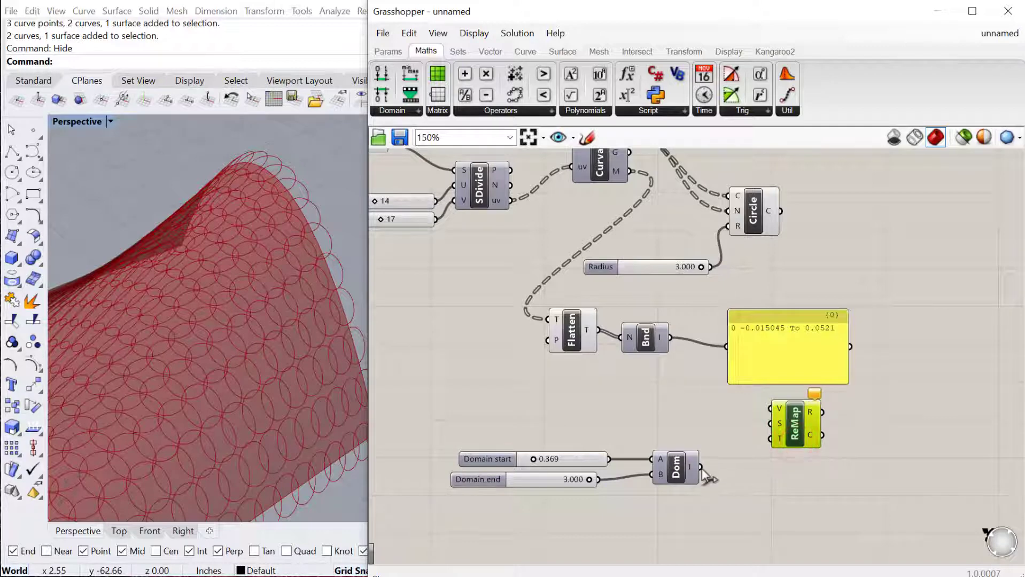
pyautogui.moveTo(702, 470); pyautogui.dragTo(767, 440)
# - Remap the mean curvature values from their bounds so they drive varied circle radii
pyautogui.moveTo(635, 339); pyautogui.dragTo(646, 386)
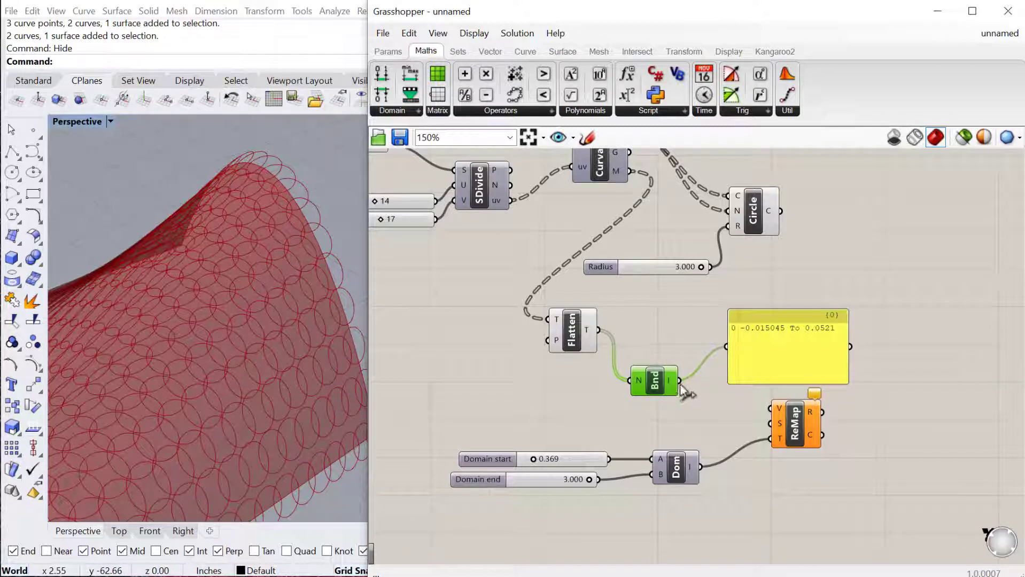
pyautogui.moveTo(680, 384); pyautogui.dragTo(767, 426)
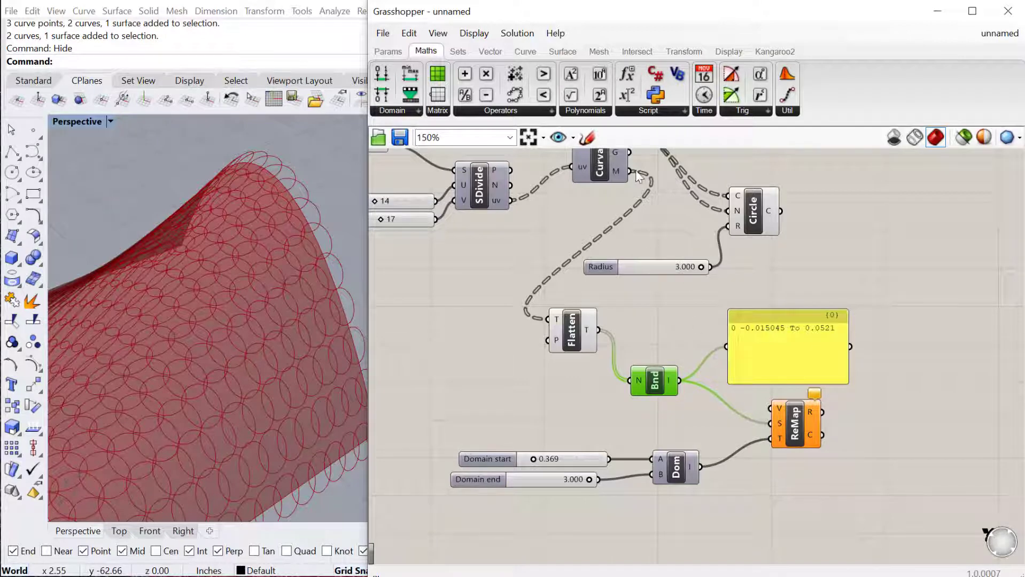
pyautogui.moveTo(633, 176); pyautogui.dragTo(737, 241)
pyautogui.moveTo(755, 201); pyautogui.dragTo(826, 212)
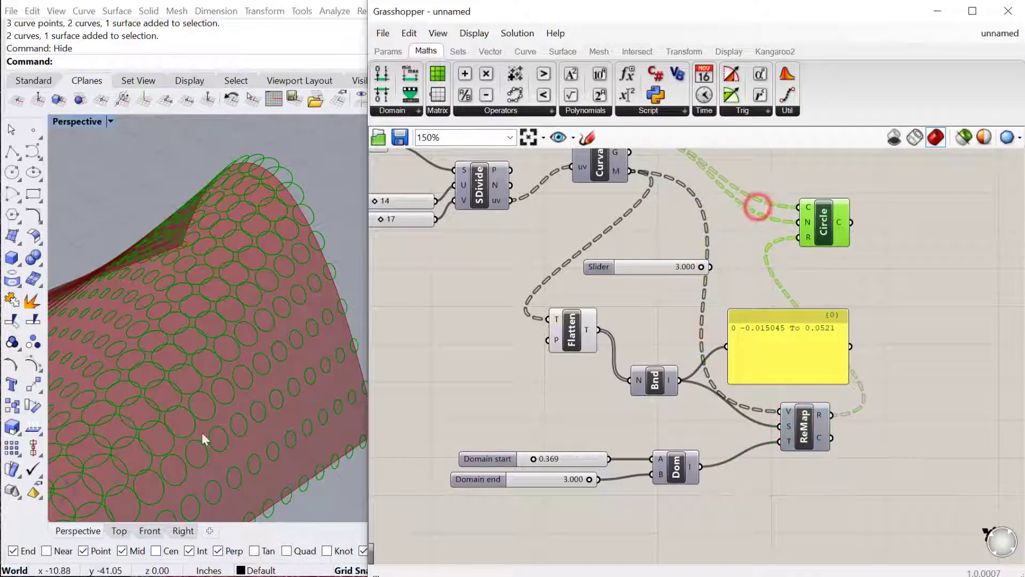
pyautogui.moveTo(149, 382); pyautogui.dragTo(175, 355, button='right')
pyautogui.moveTo(86, 345); pyautogui.dragTo(203, 387, button='right')
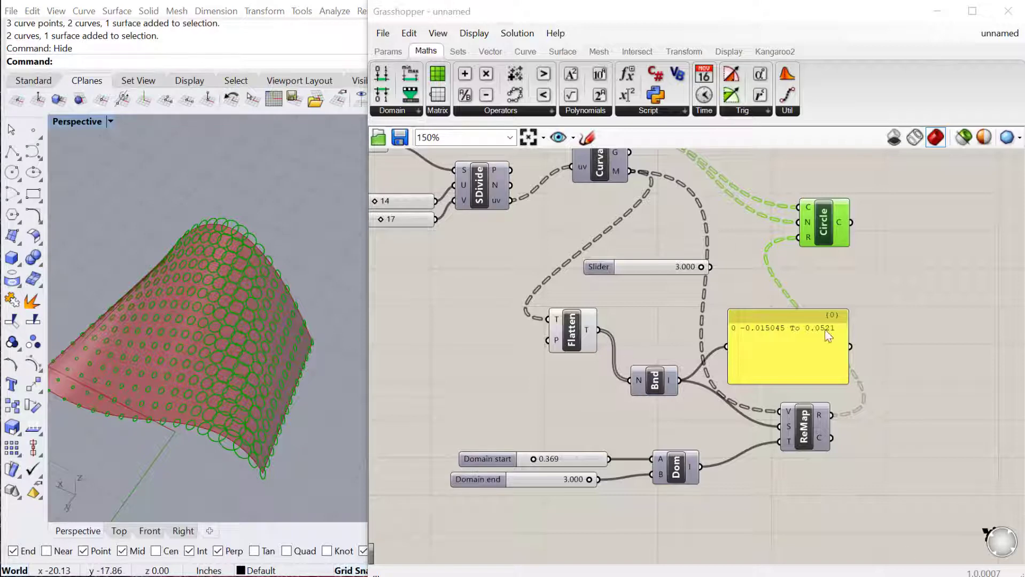
# - Fill the circles as discs with a Boundary Surfaces component fed by Circle C
pyautogui.rightClick(855, 307)
pyautogui.click(877, 235)
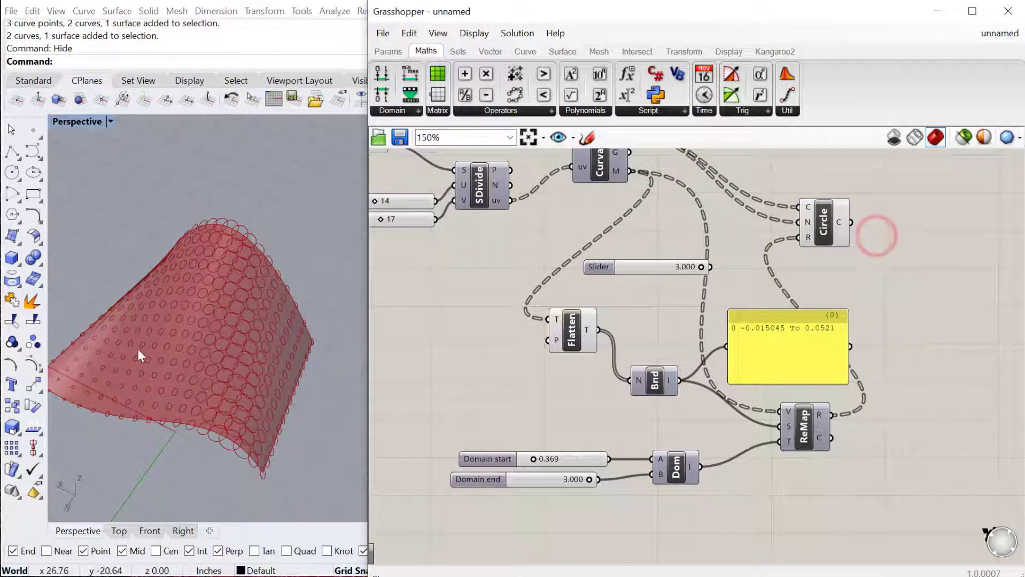
pyautogui.doubleClick(898, 246)
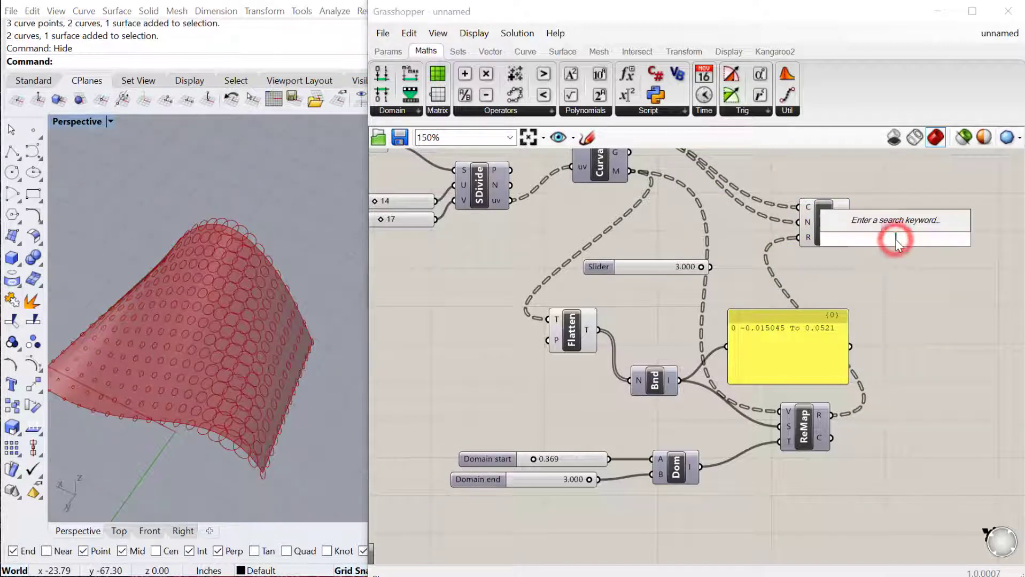
pyautogui.write('bound')
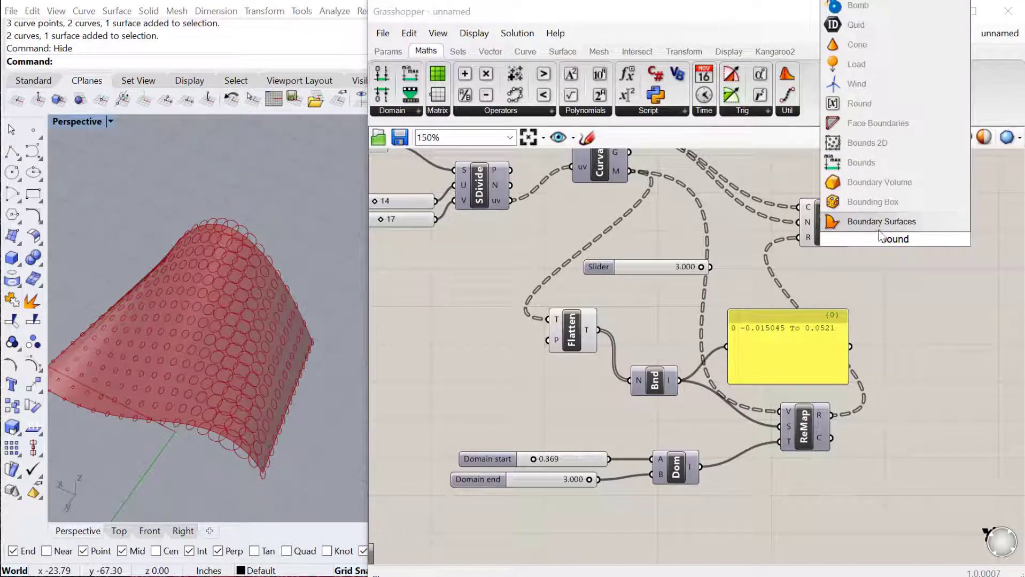
pyautogui.click(877, 229)
pyautogui.moveTo(850, 224); pyautogui.dragTo(928, 236)
pyautogui.click(928, 277)
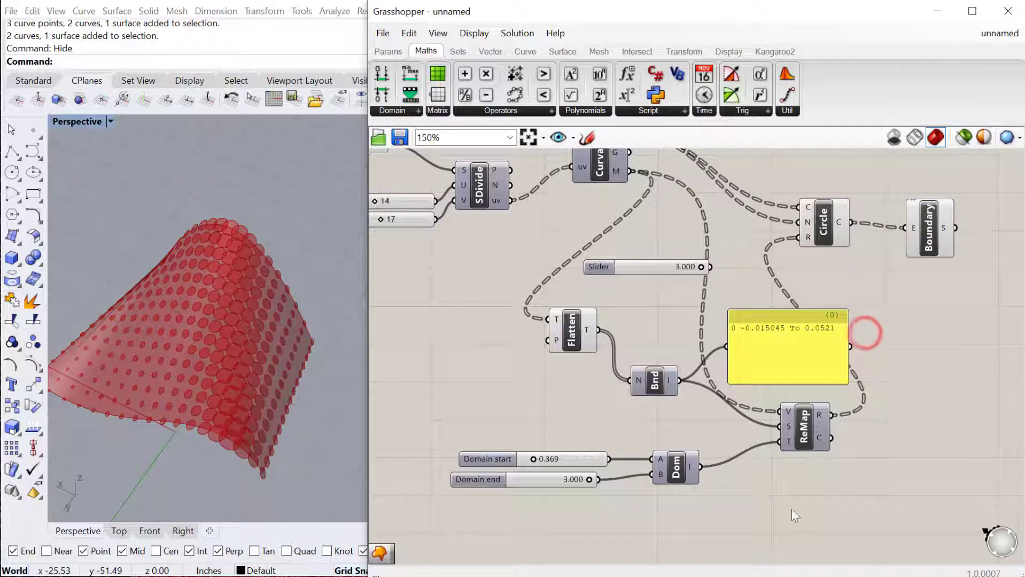
# - Turn off preview for all upstream components so only the filled discs show
pyautogui.scroll(-3, 861, 500)
pyautogui.moveTo(861, 503); pyautogui.dragTo(458, 186)
pyautogui.rightClick(750, 154)
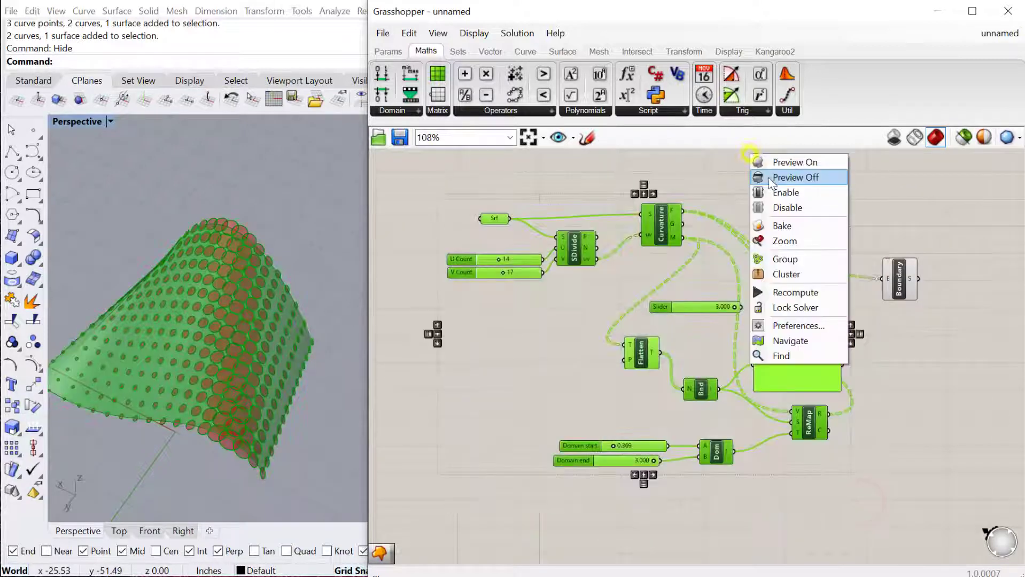
pyautogui.click(769, 178)
pyautogui.click(801, 238)
pyautogui.moveTo(890, 292); pyautogui.dragTo(904, 291)
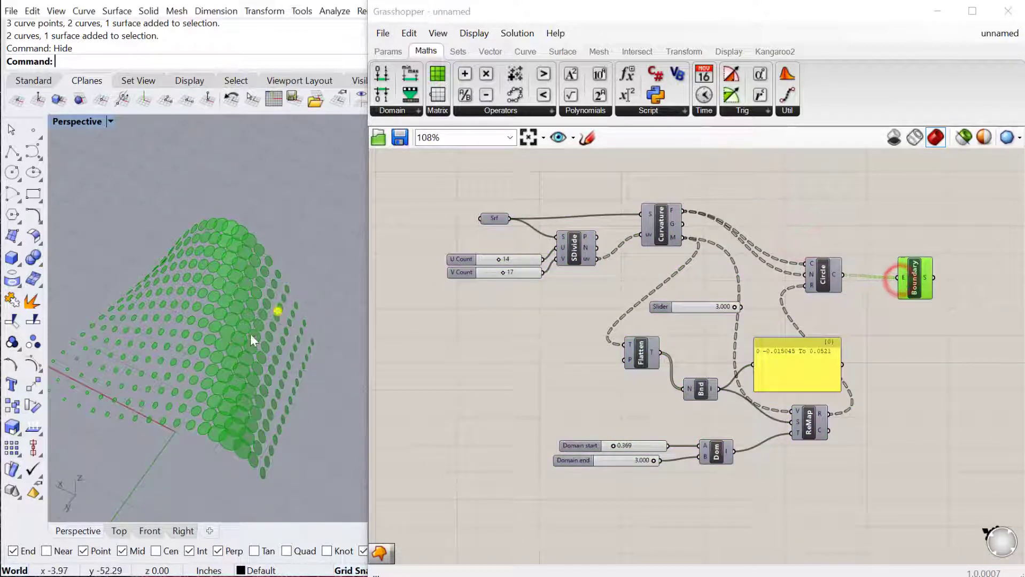
pyautogui.moveTo(274, 309); pyautogui.dragTo(169, 334, button='right')
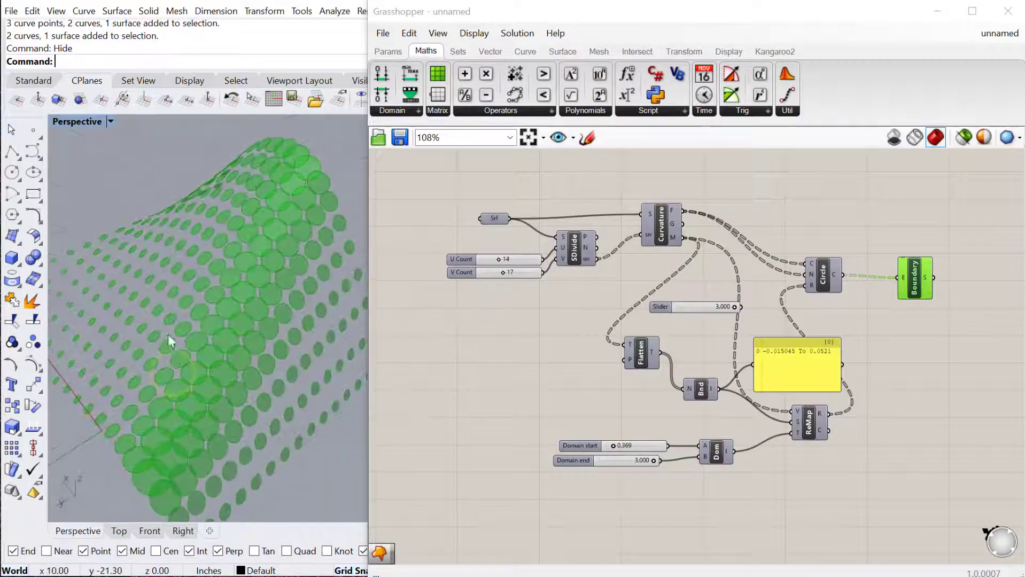